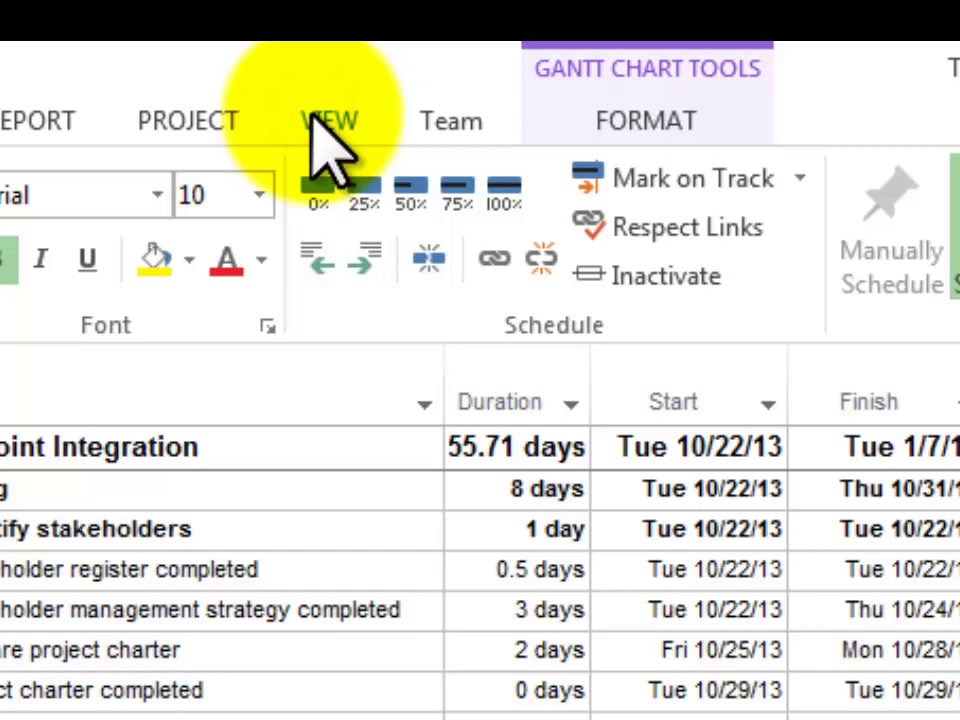
- Switch TrainingProjectCopy.mpp from the Gantt chart to the Resource Sheet view
click(312, 115)
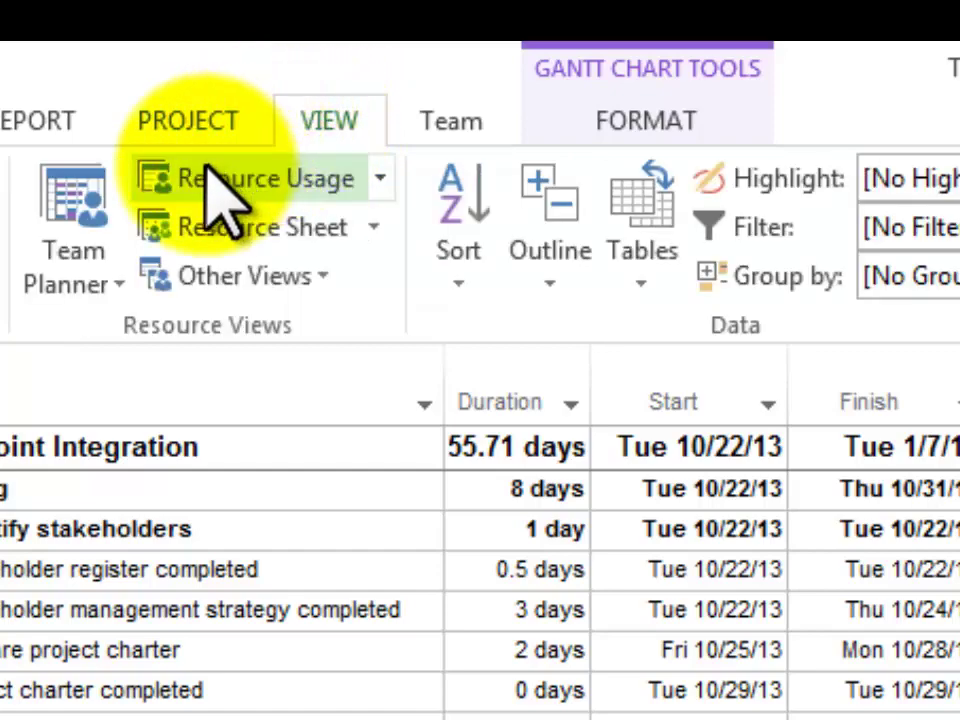
click(173, 229)
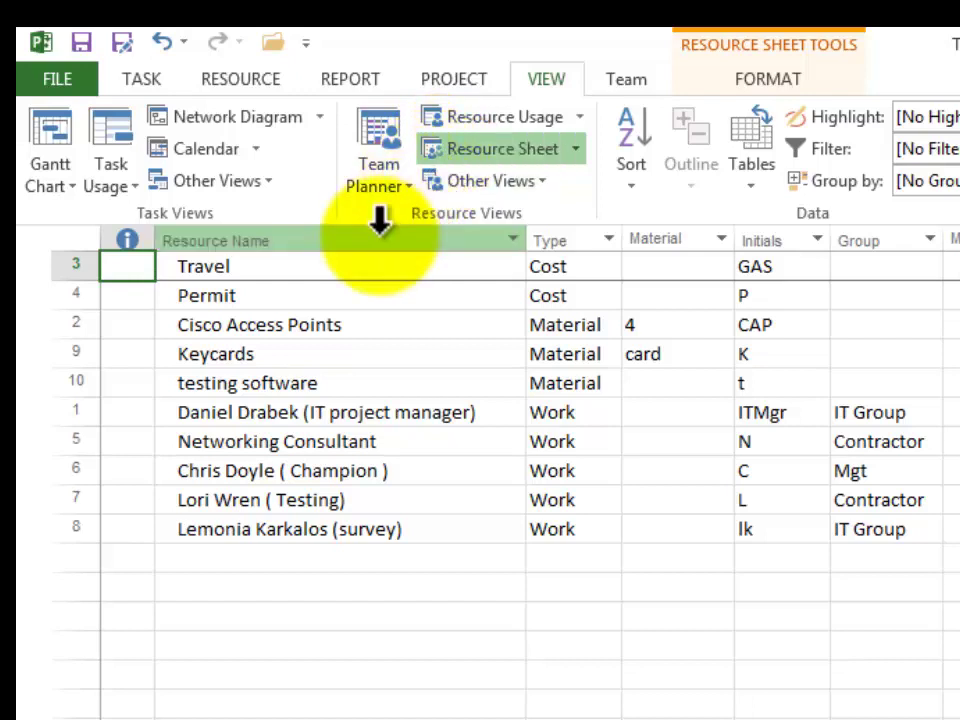
- Add a resource named 'Cat 6 wire' in the first empty row of the Resource Sheet
click(275, 330)
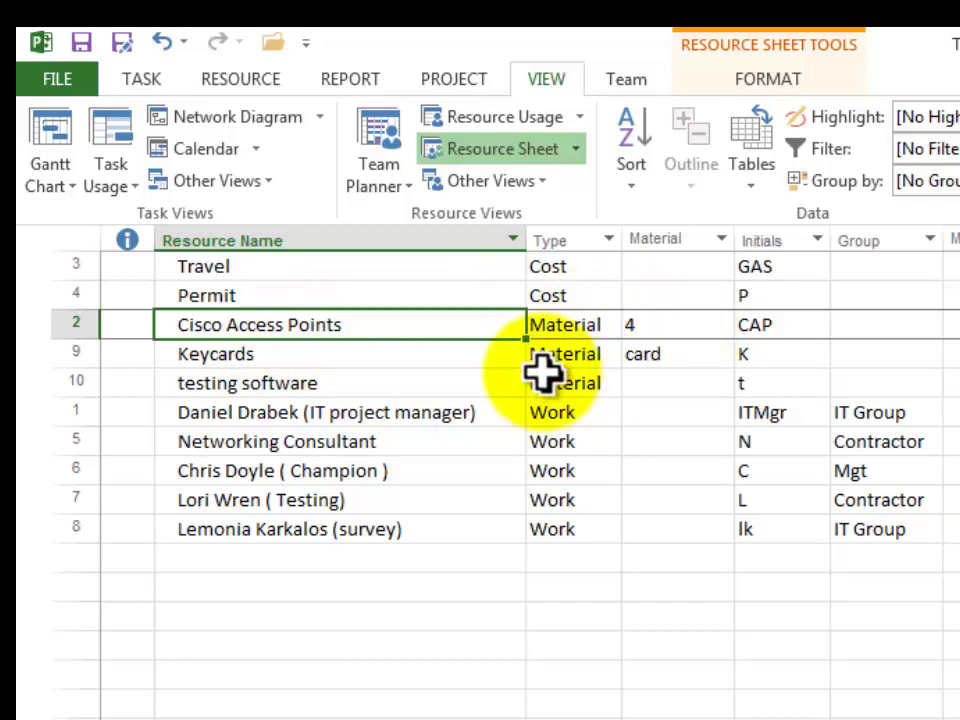
click(213, 558)
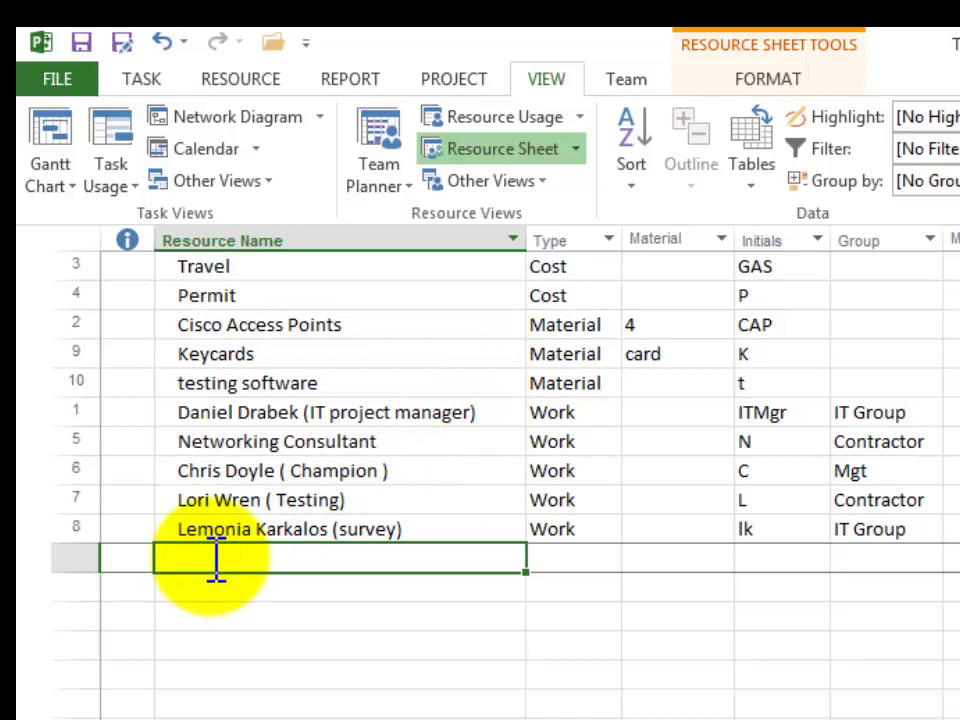
click(213, 558)
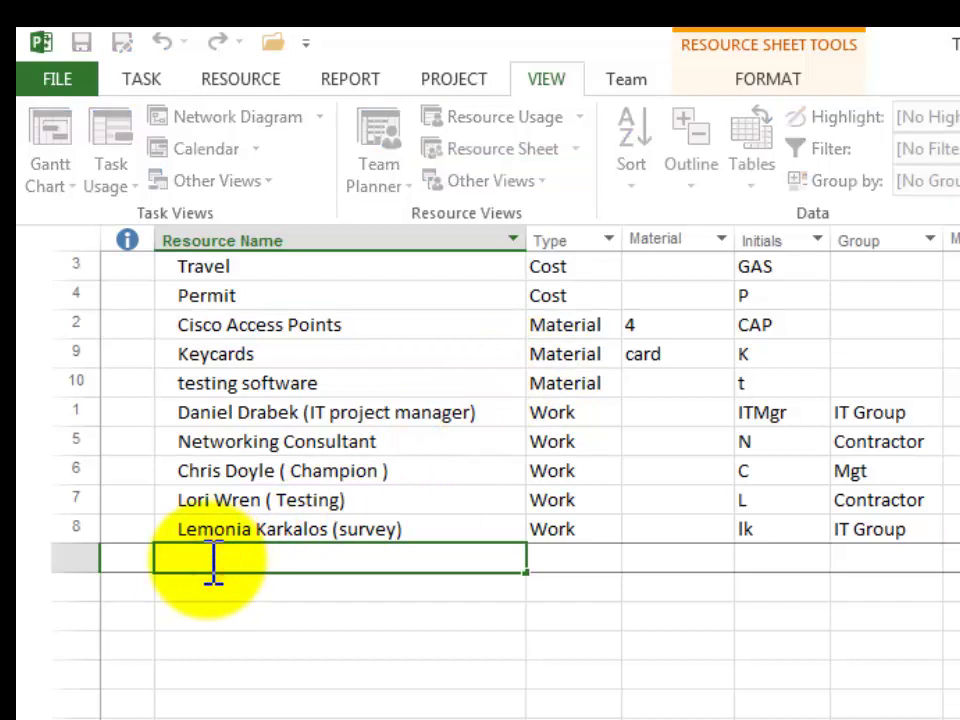
text(Cat 6 wire)
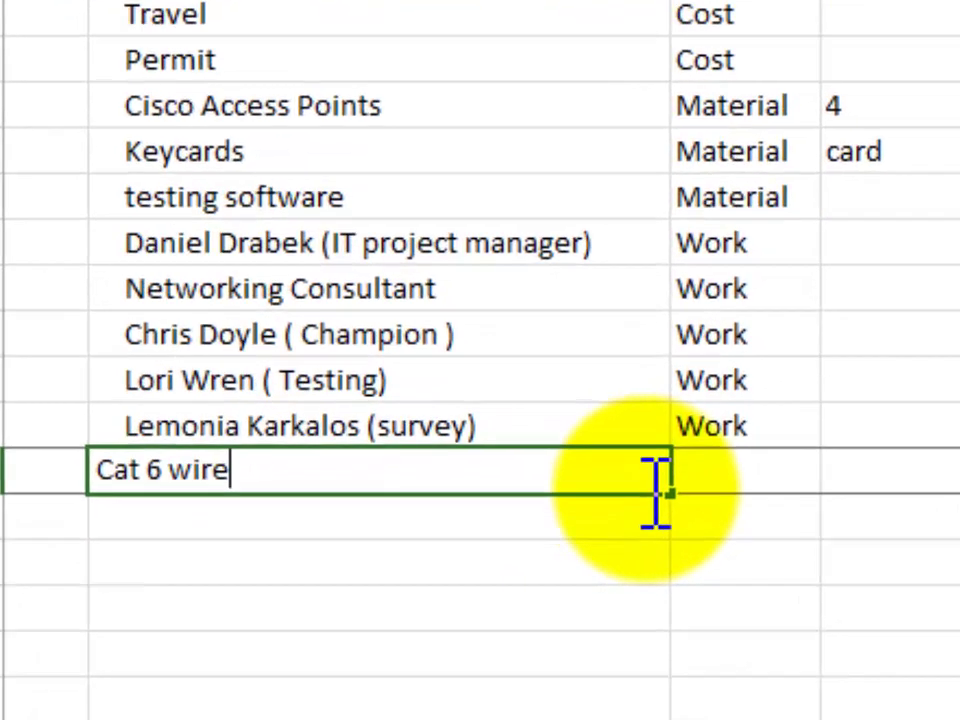
key(Return)
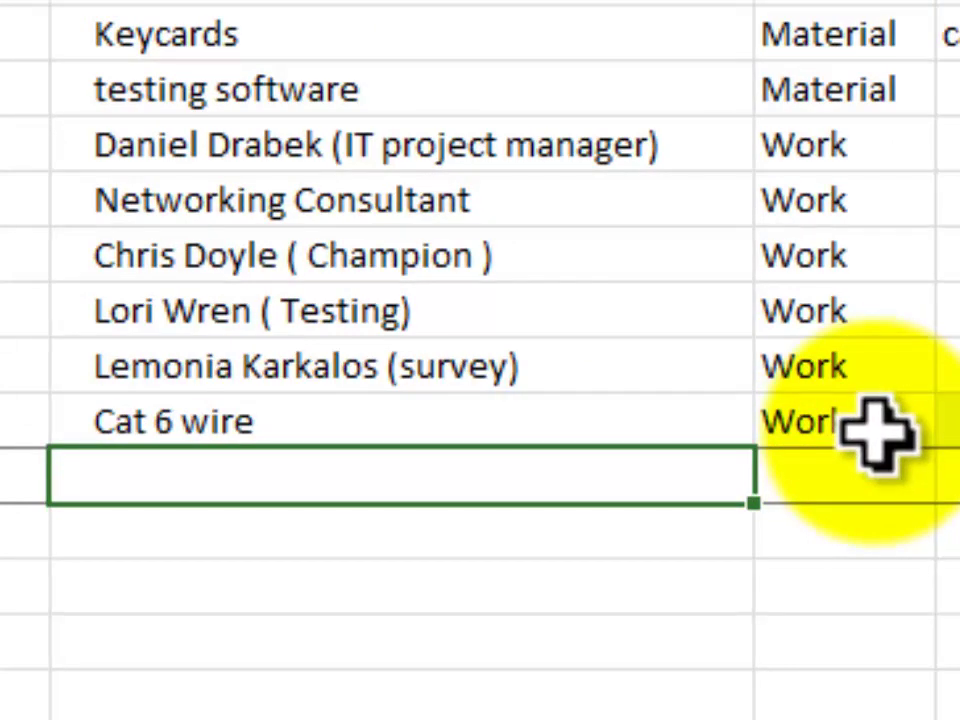
- Set Cat 6 wire's type to Material, its material label to 'ft', and its initials to 'Wire'
click(876, 432)
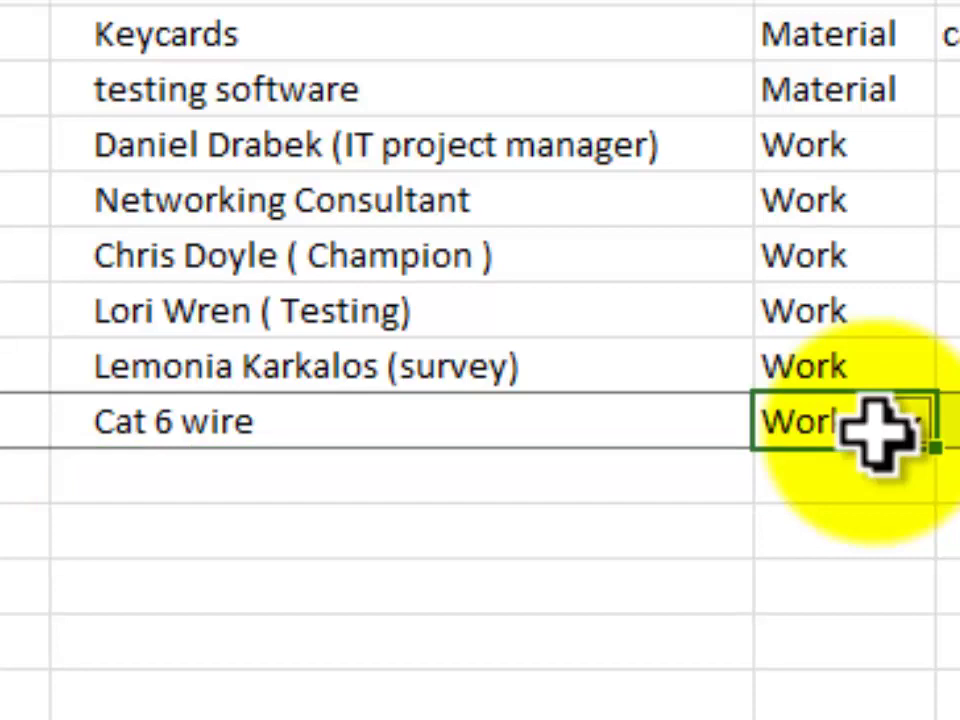
click(913, 432)
click(525, 508)
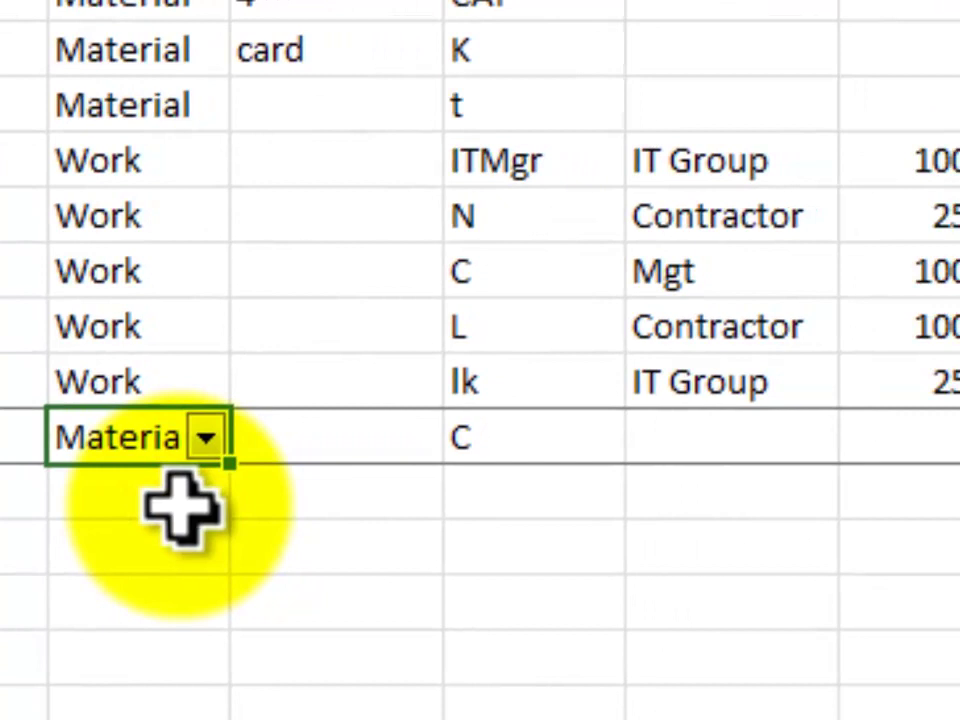
click(322, 433)
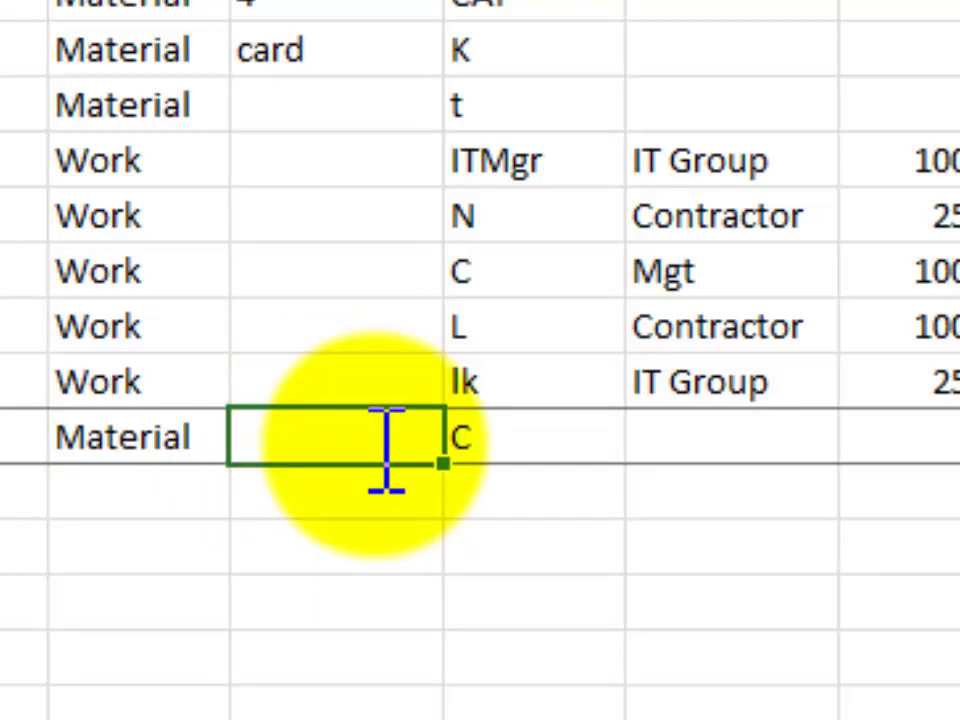
text(ft)
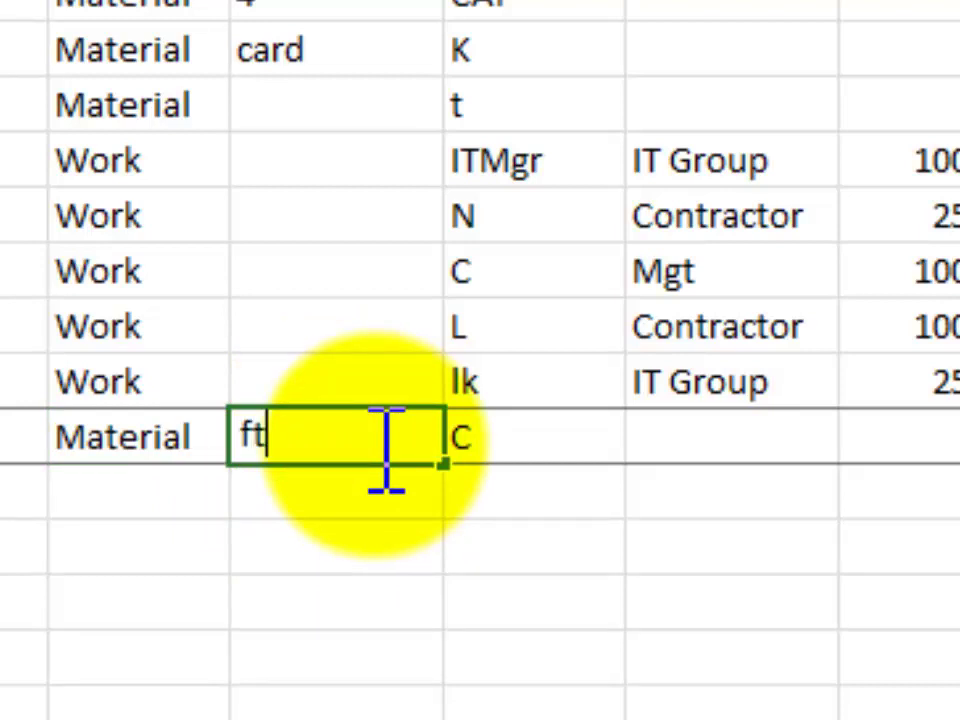
click(527, 445)
click(516, 440)
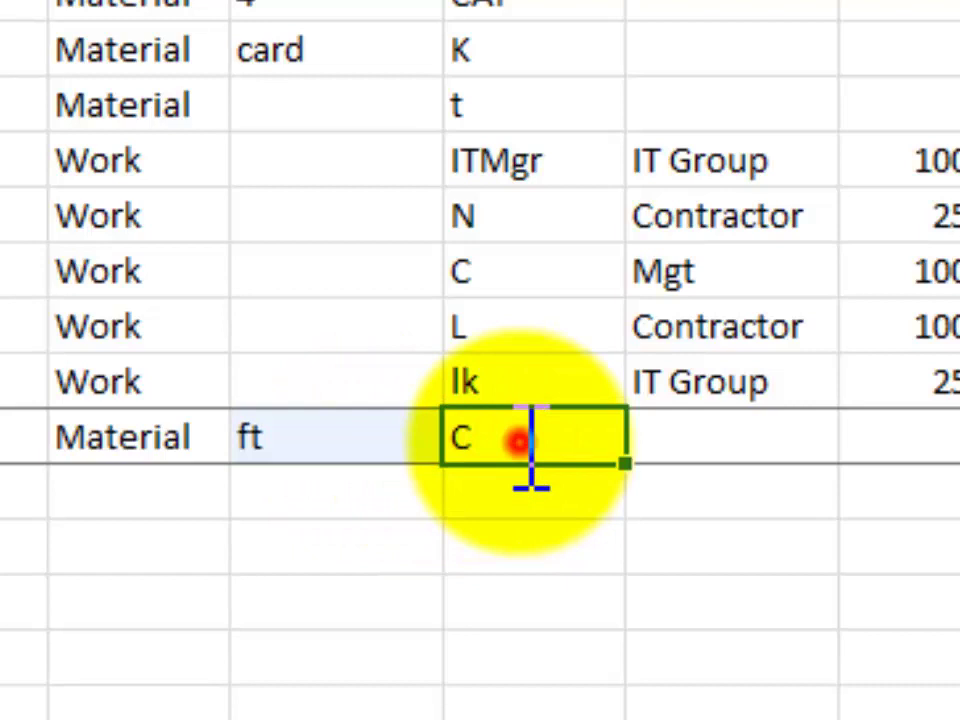
text(Wire)
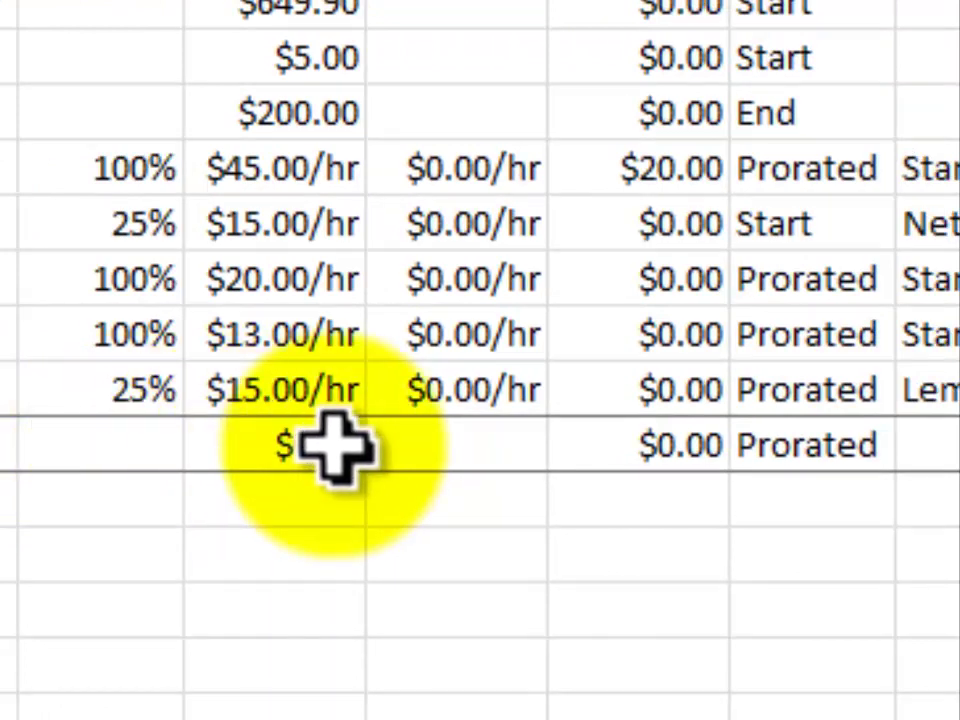
- Replace Cat 6 wire's $0.00 standard rate with $0.26
click(330, 452)
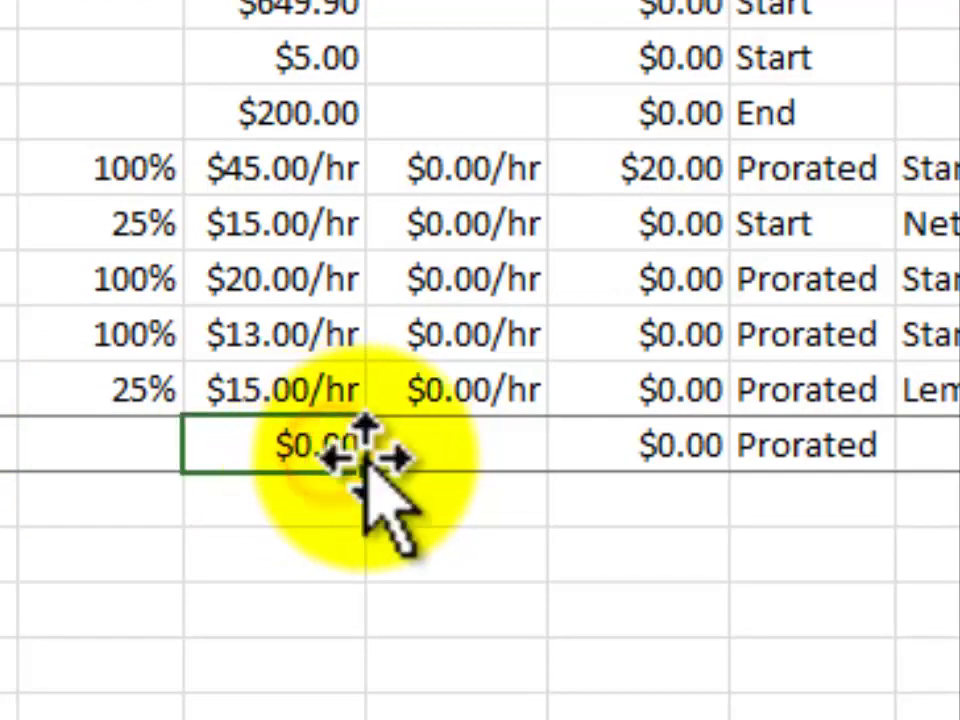
click(280, 445)
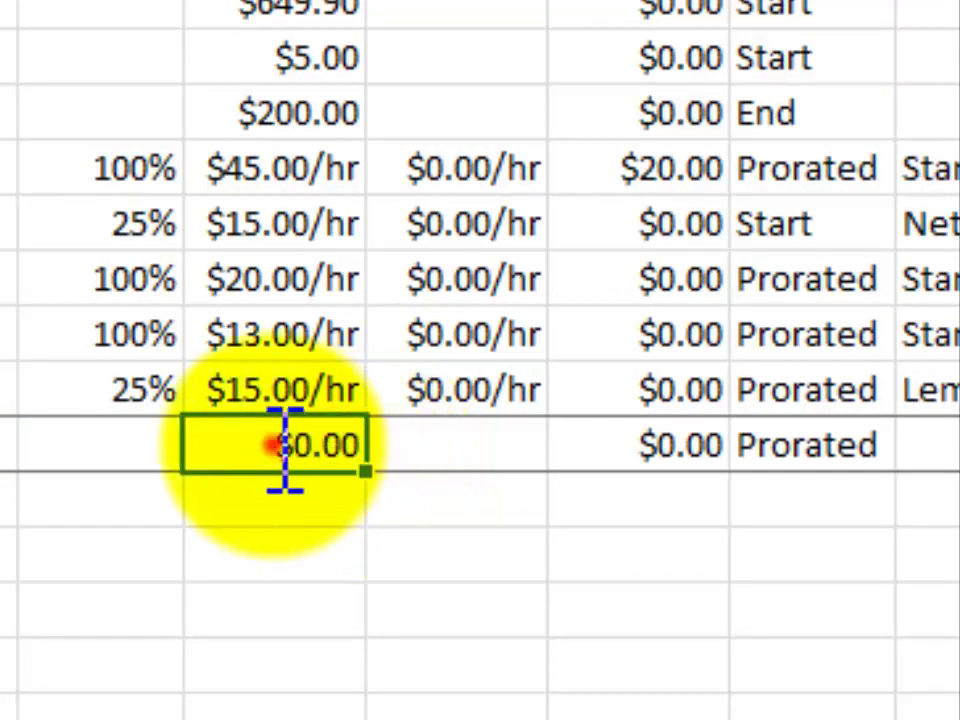
click(360, 445)
drag(360, 445, 192, 430)
text(0)
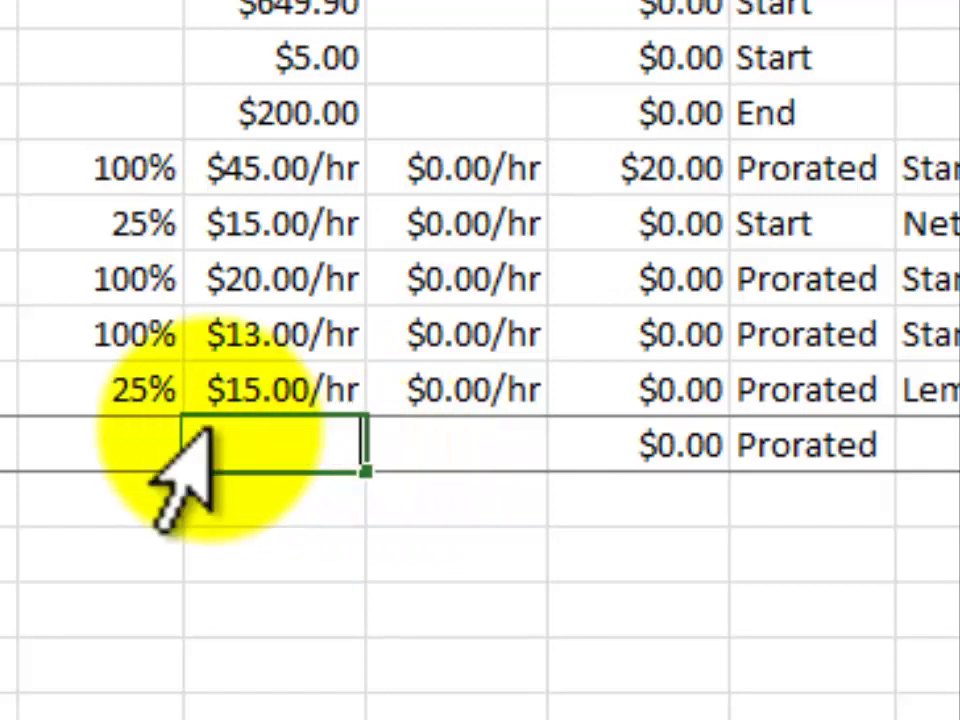
text(.26)
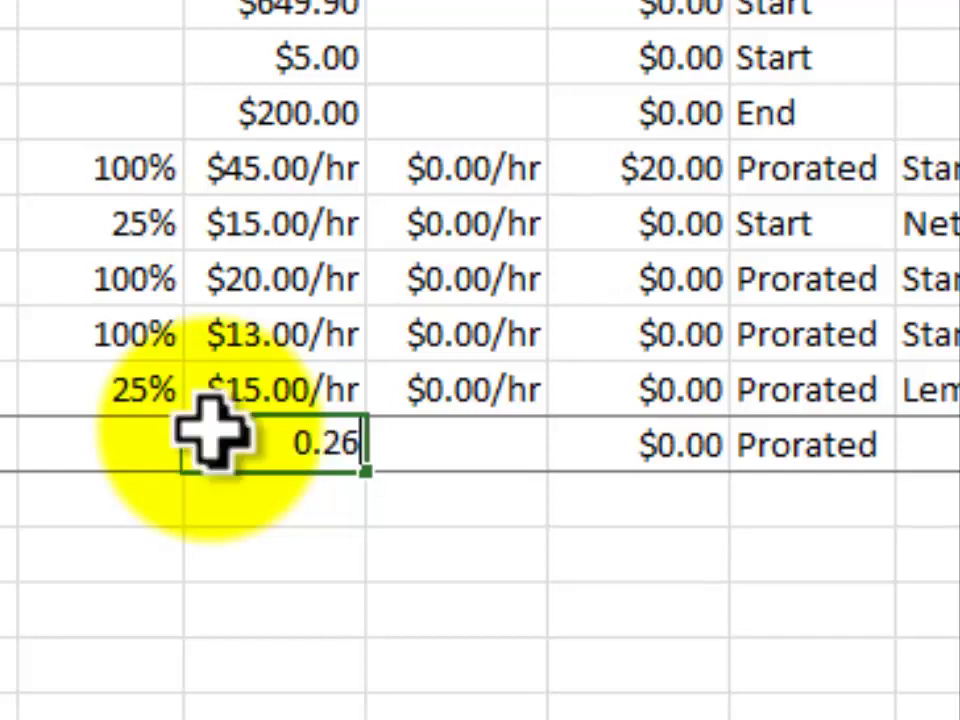
key(Return)
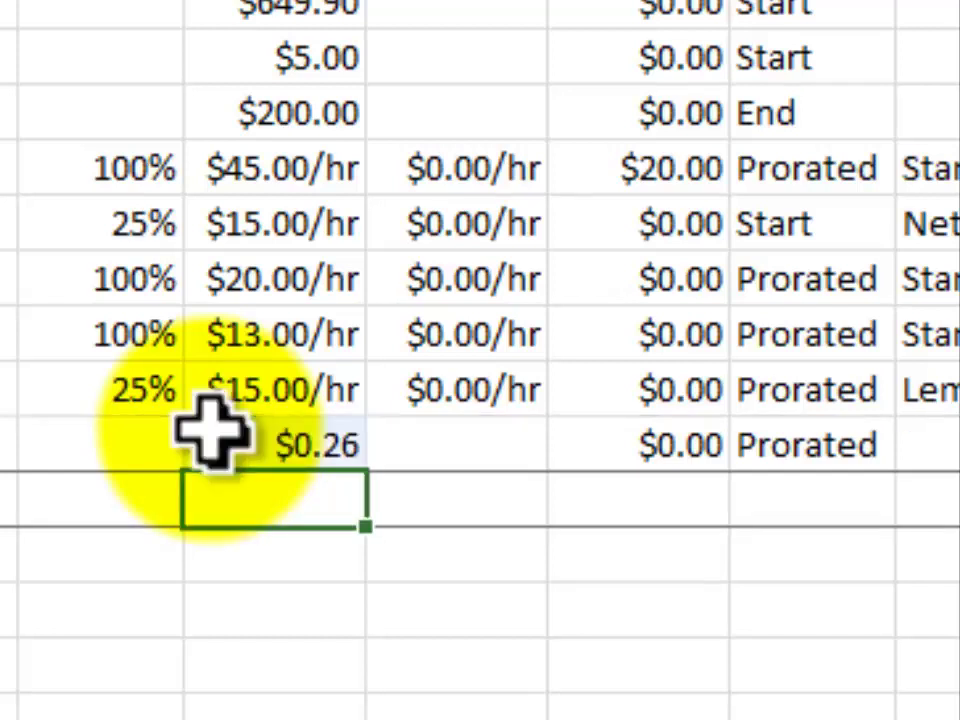
ctrl+click(275, 428)
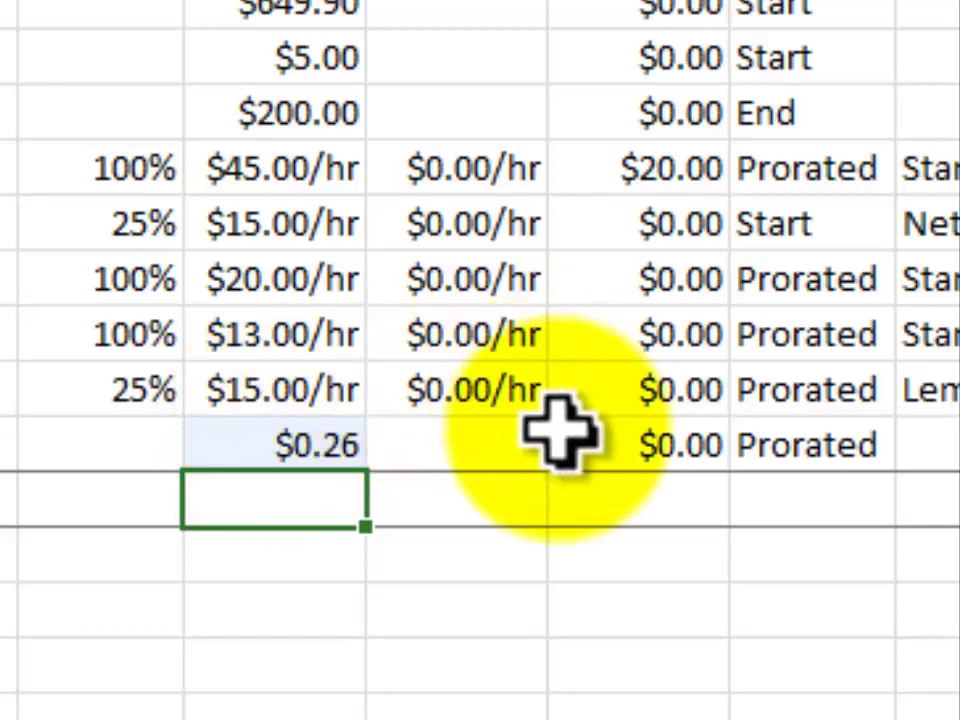
ctrl+click(681, 447)
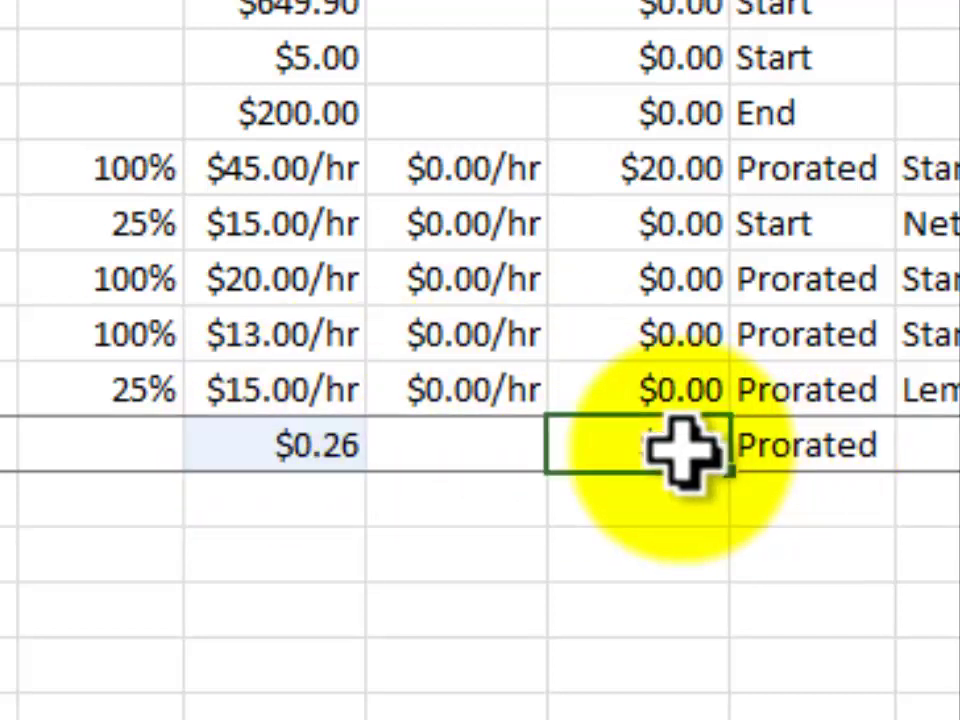
ctrl+click(838, 452)
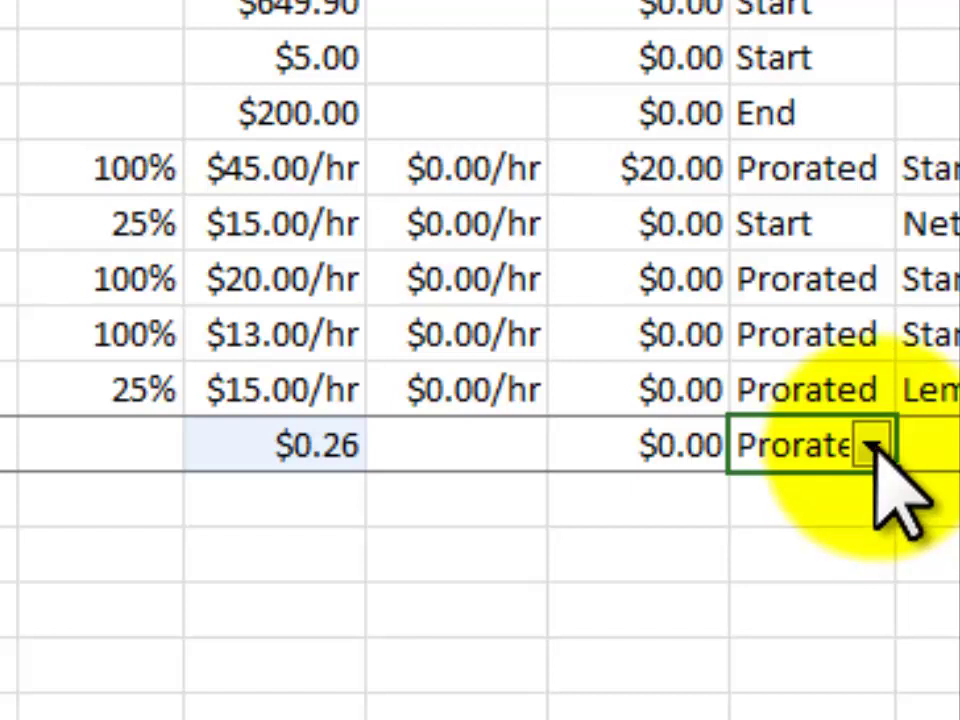
click(872, 448)
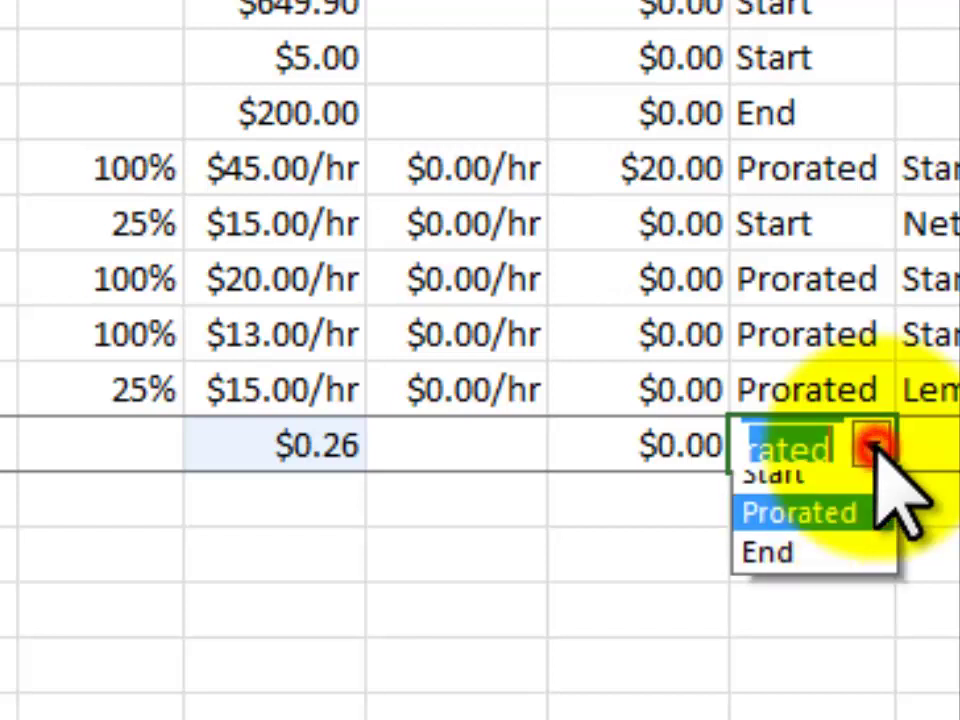
click(832, 533)
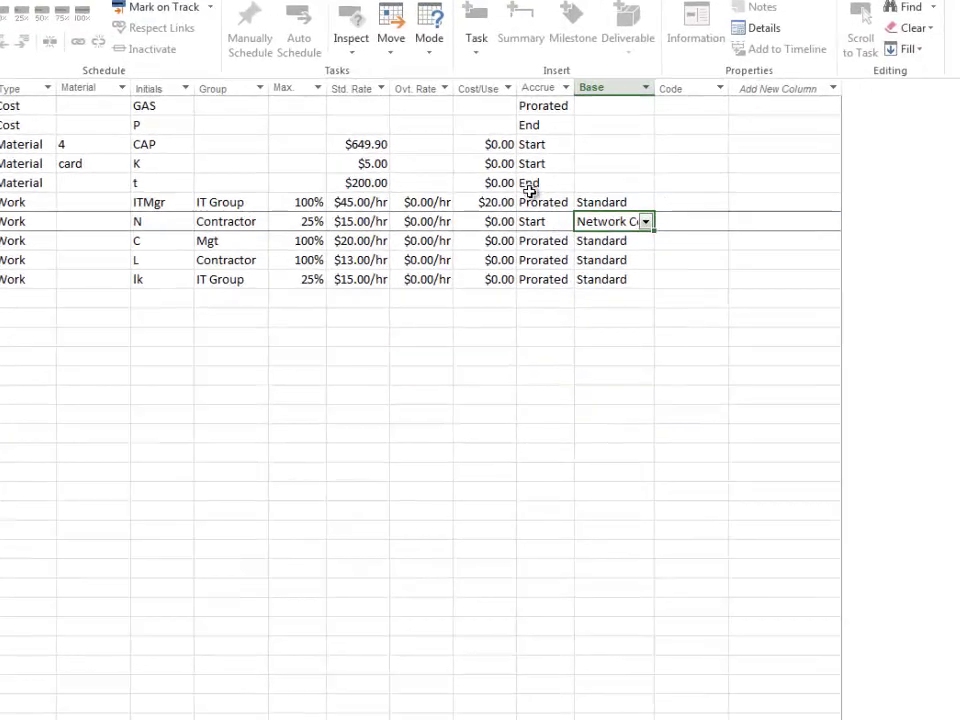
- Assign each work resource a base calendar, Standard or Network Consultant, in the Base column
click(529, 200)
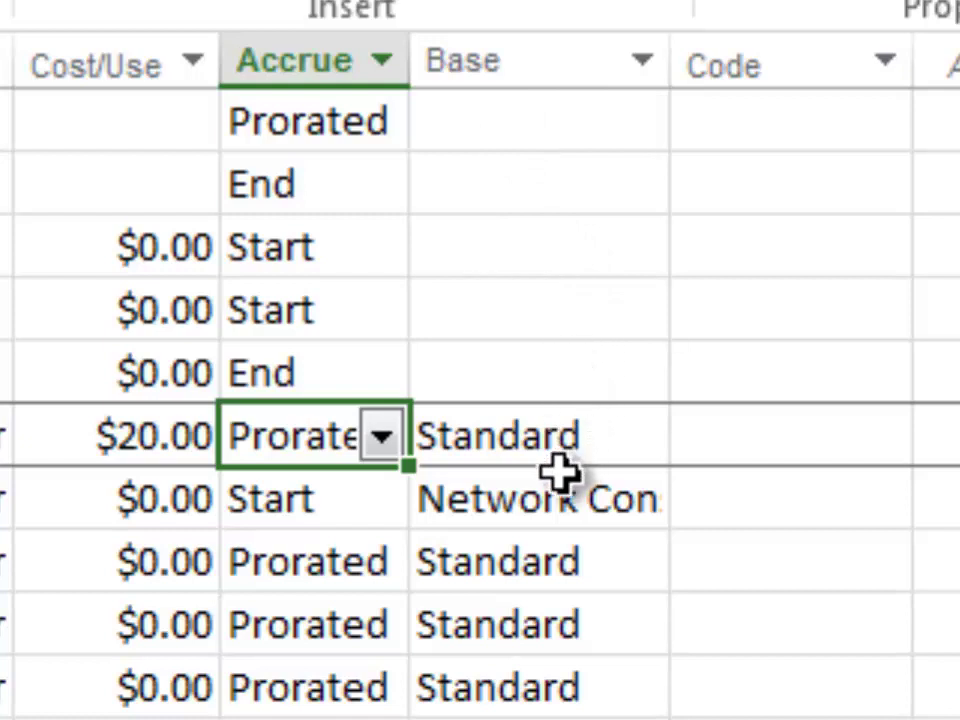
click(550, 505)
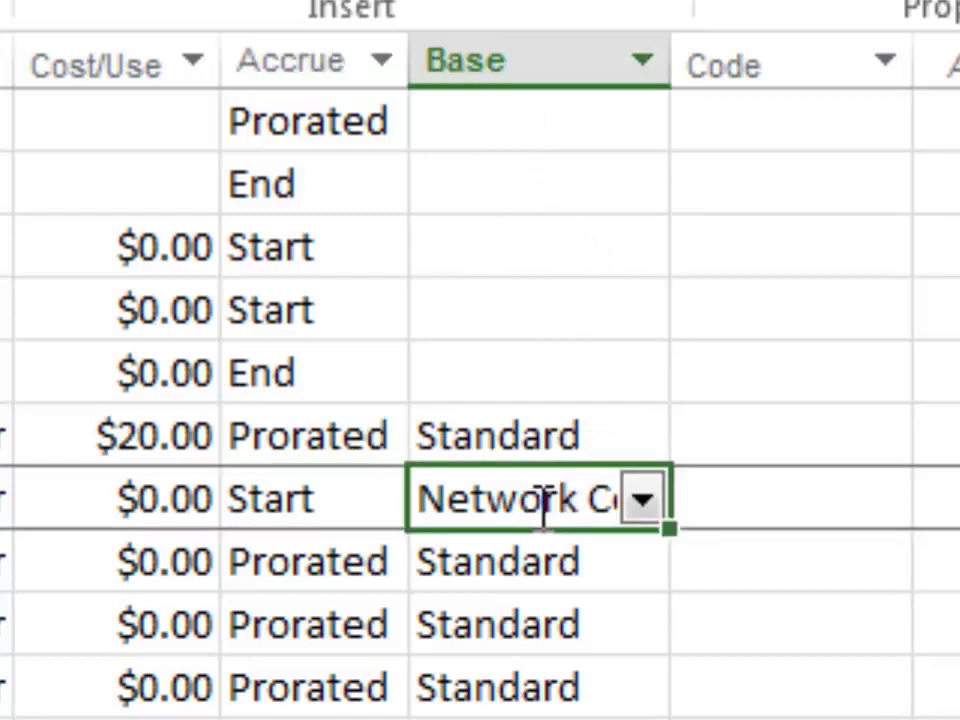
key(Down)
key(Down)
key(Down)
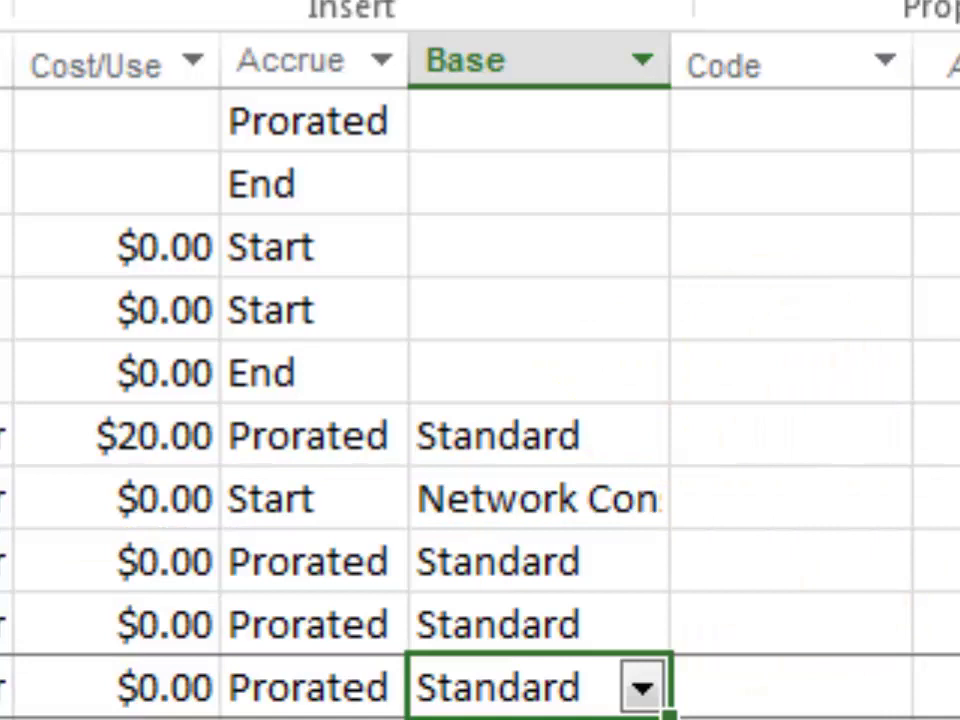
click(549, 688)
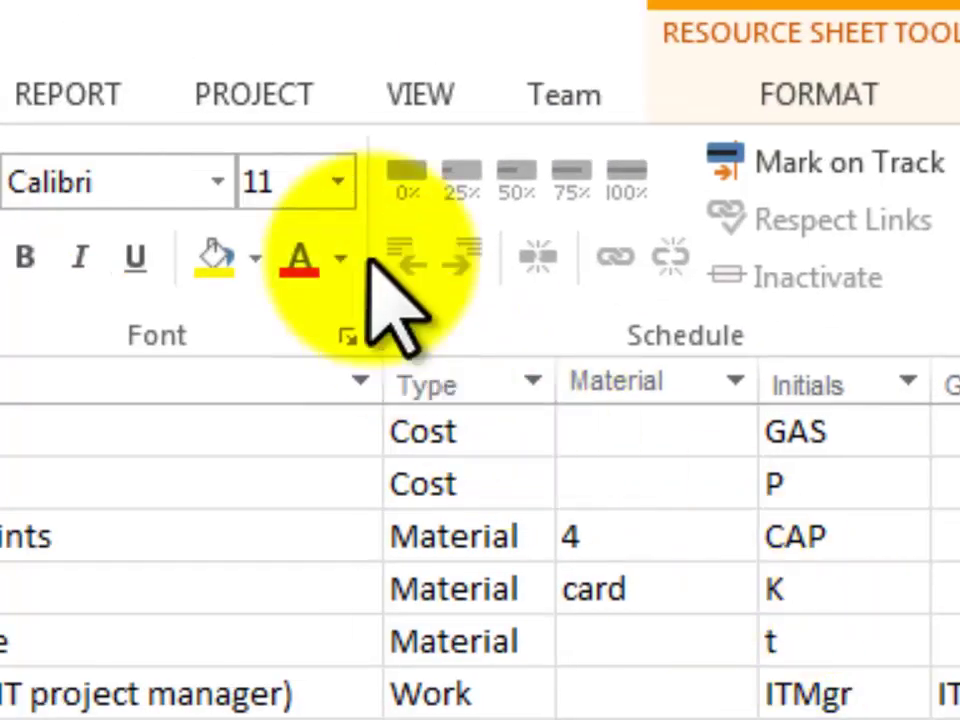
- Open Change Working Time from the Project ribbon for the survey resource's calendar
click(245, 97)
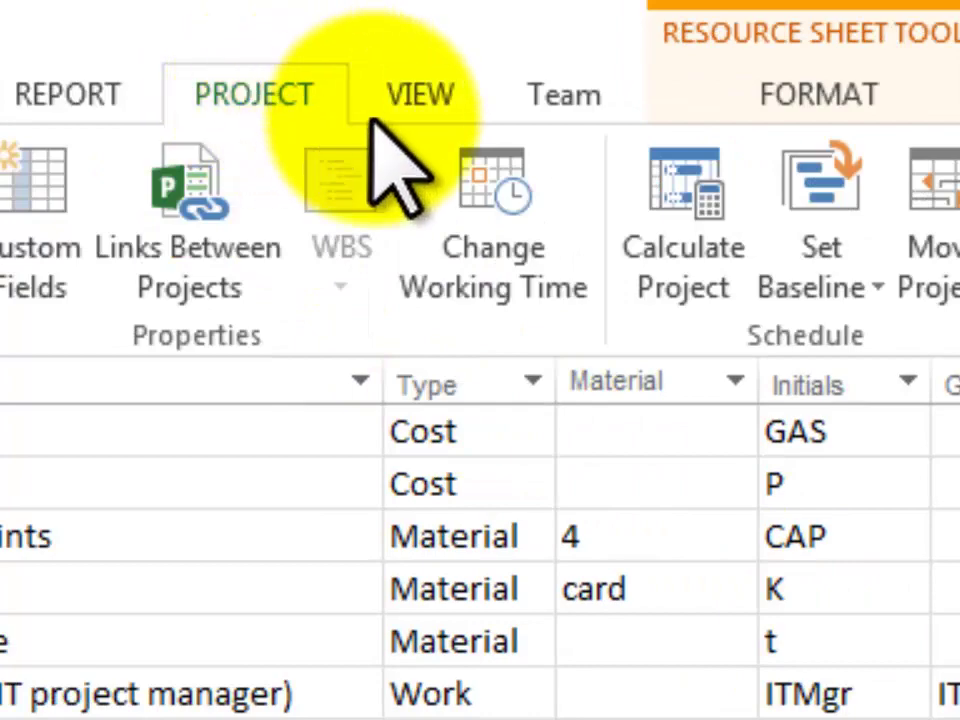
click(492, 186)
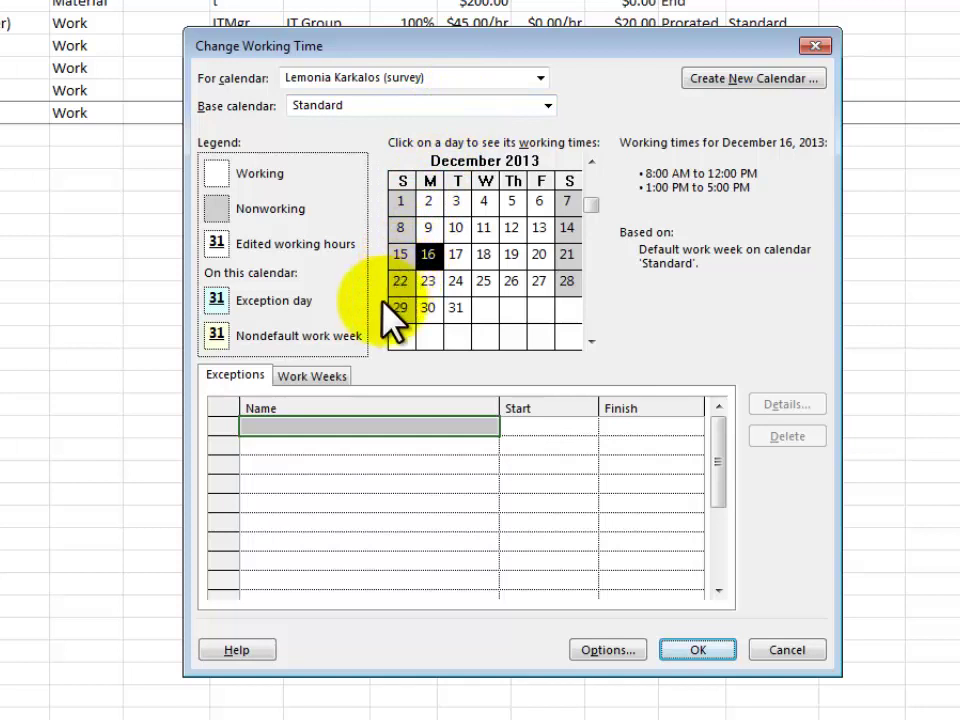
- Open the default work week's Details and select Monday through Friday
click(312, 377)
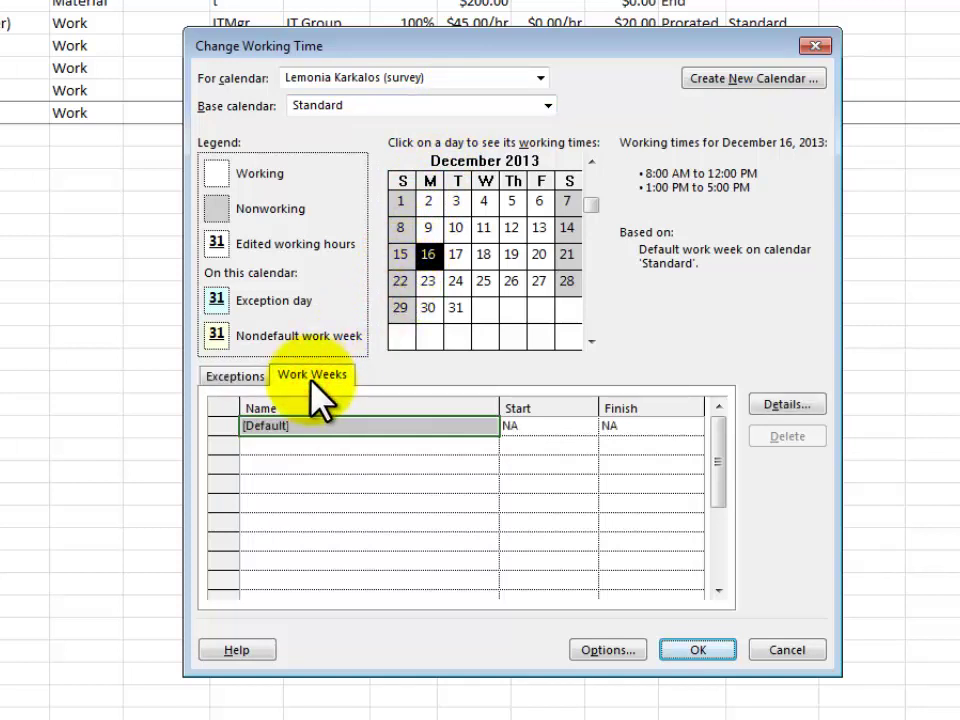
click(790, 405)
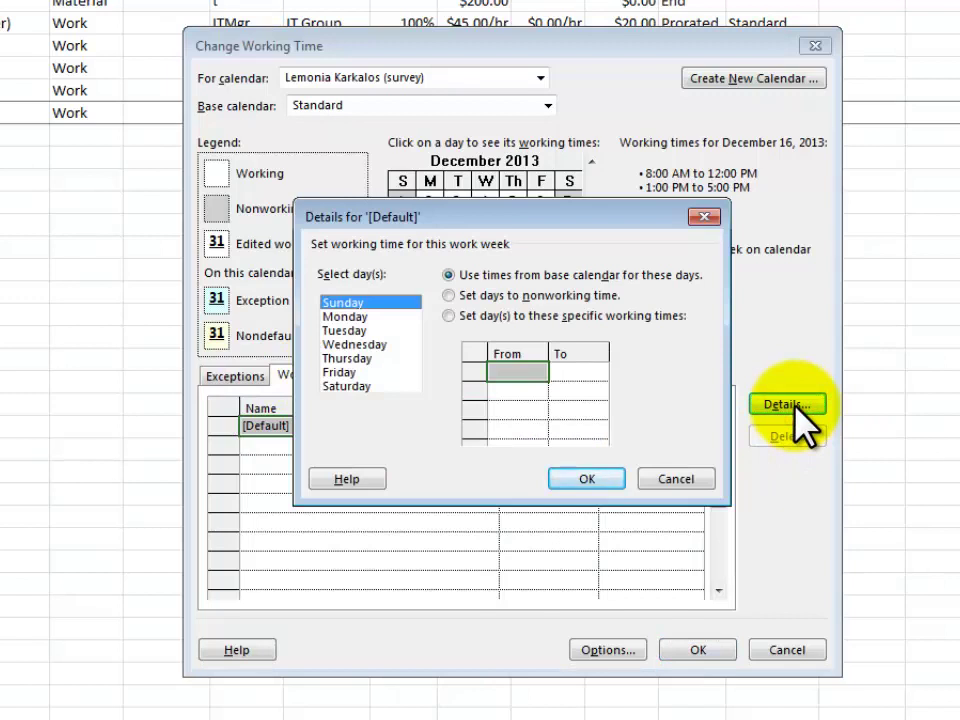
click(347, 317)
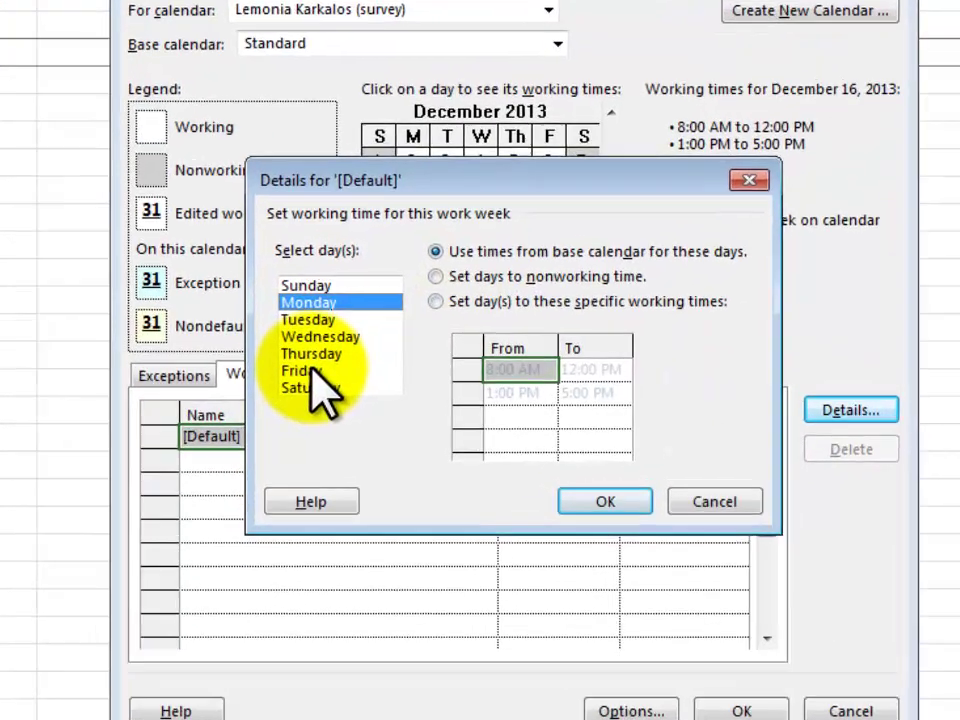
shift+click(348, 372)
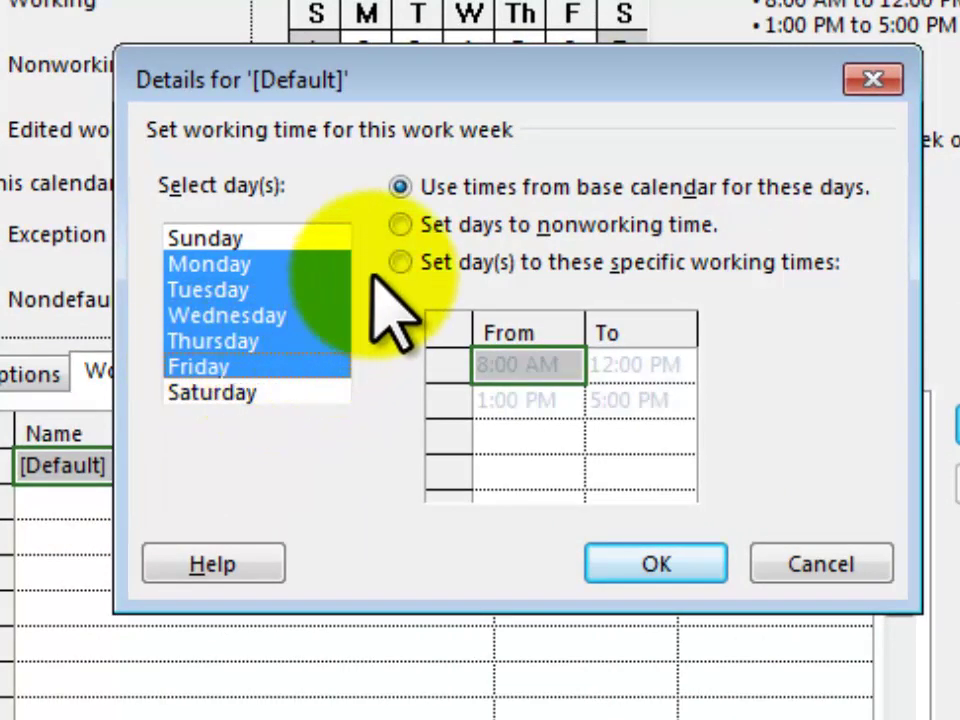
- Give Monday–Friday specific working times of one 1:00 PM–3:00 PM shift, deleting the second shift
click(400, 262)
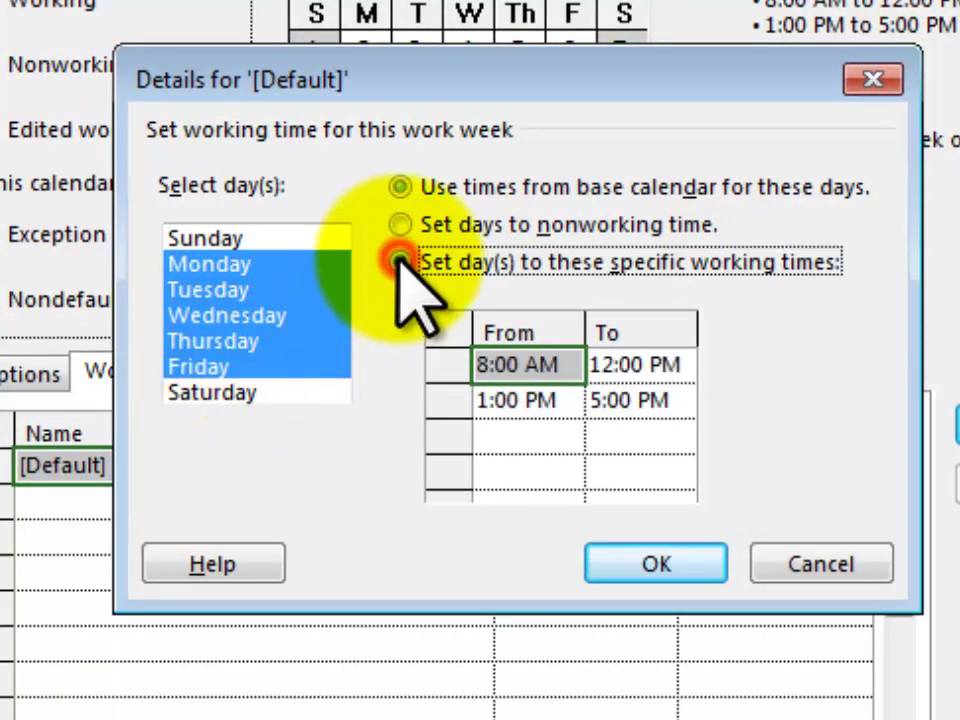
click(448, 364)
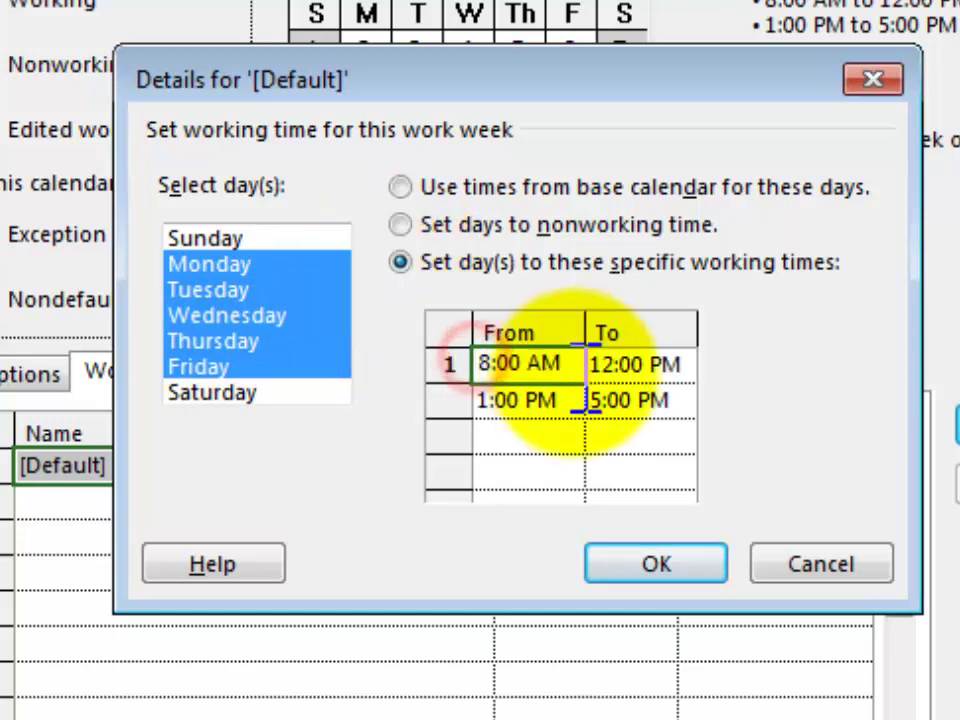
key(BackSpace)
key(BackSpace)
key(BackSpace)
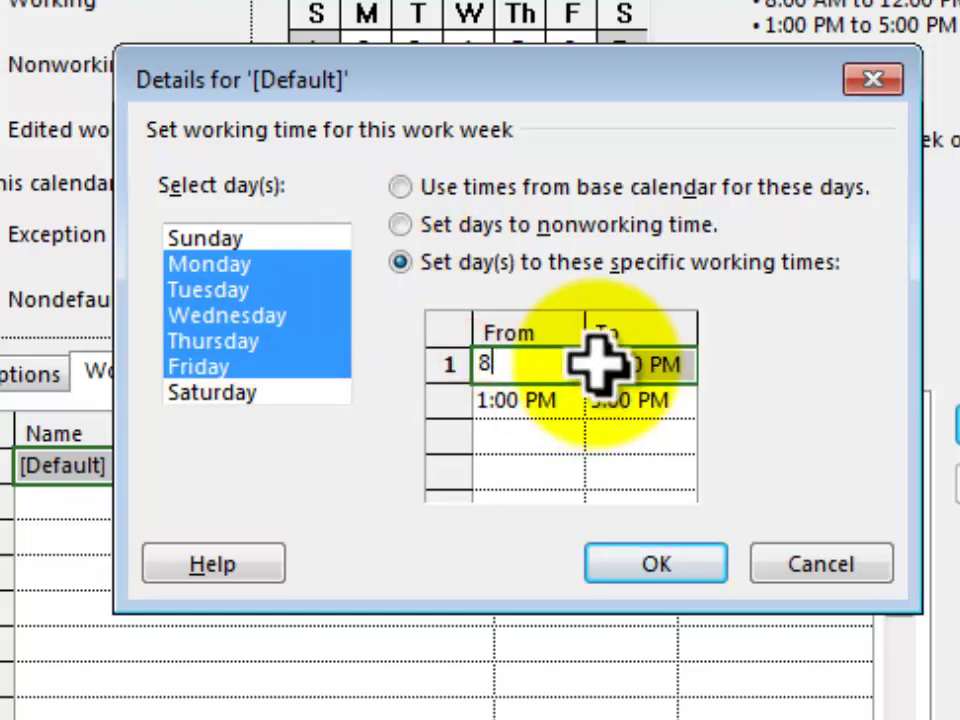
text(1:00)
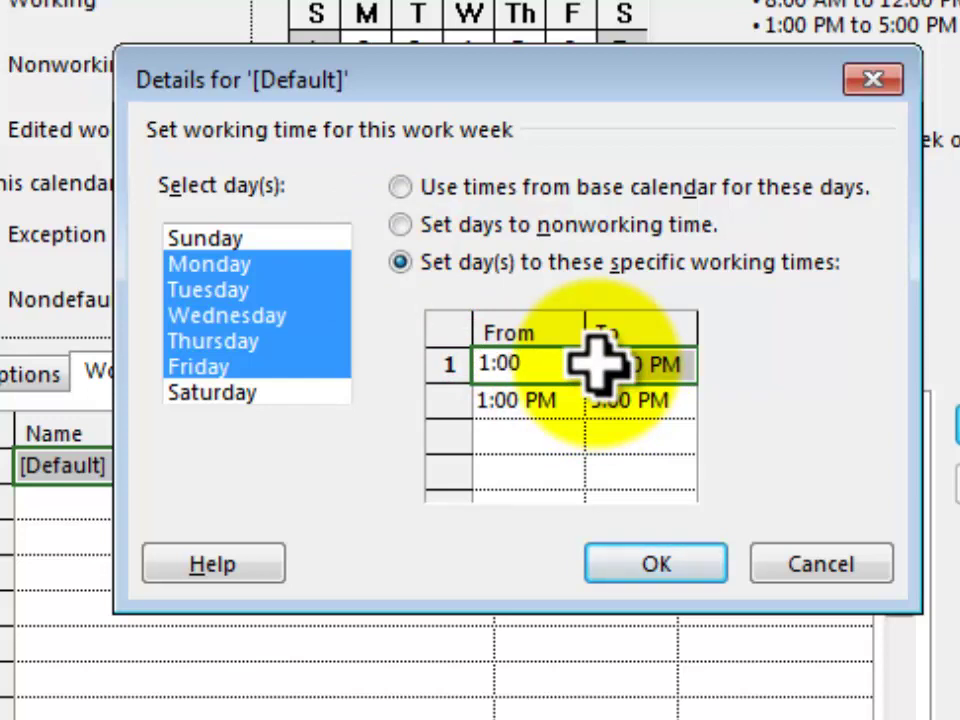
text(PM)
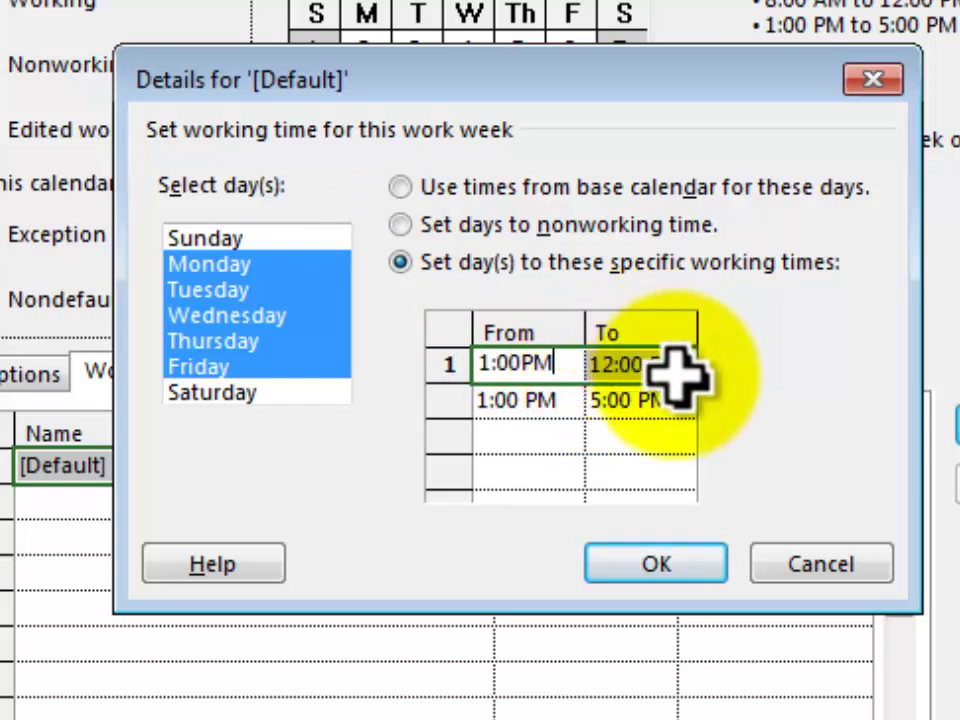
click(680, 368)
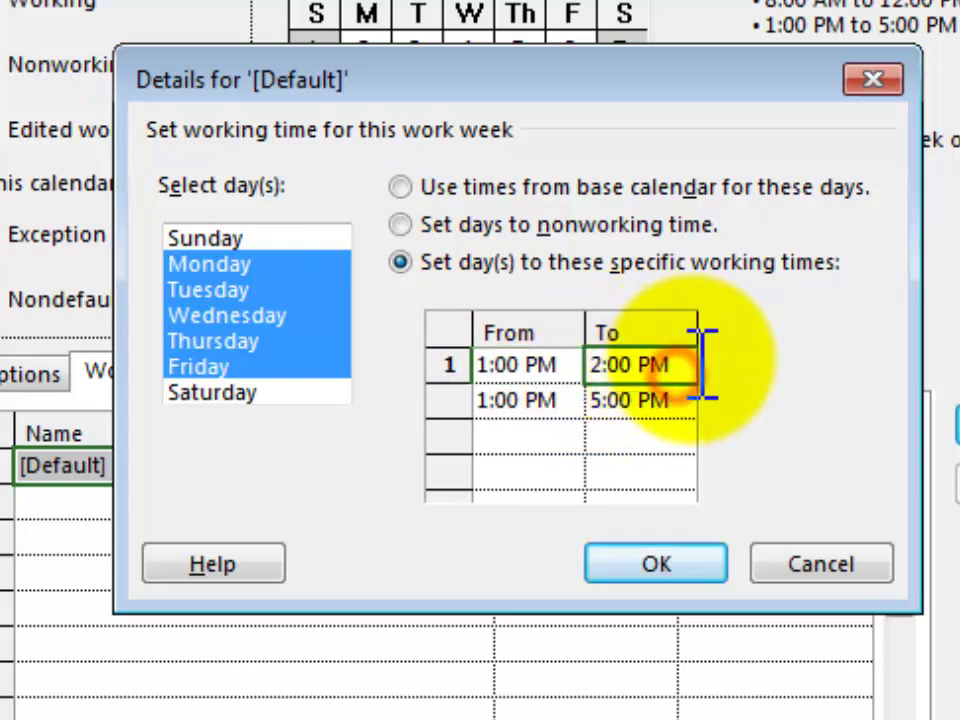
click(595, 366)
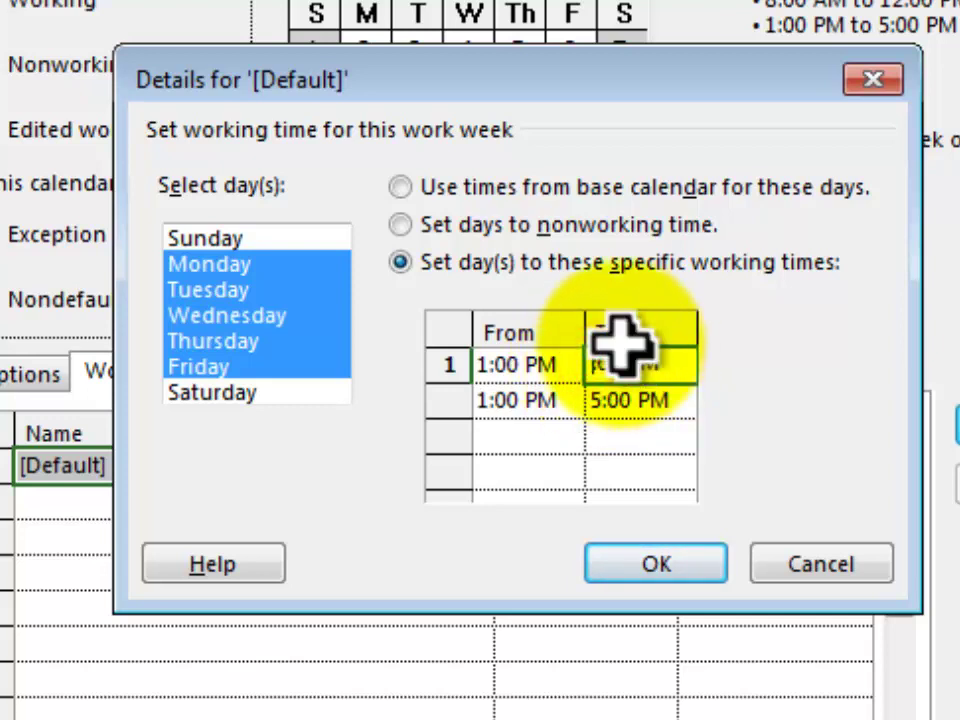
text(5)
click(454, 369)
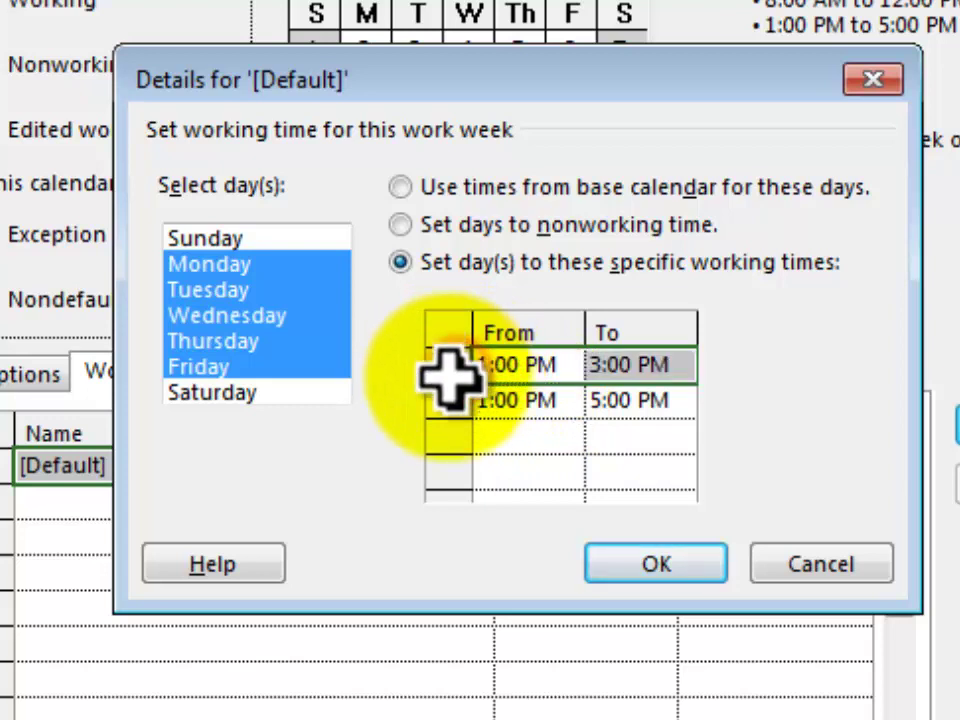
click(671, 402)
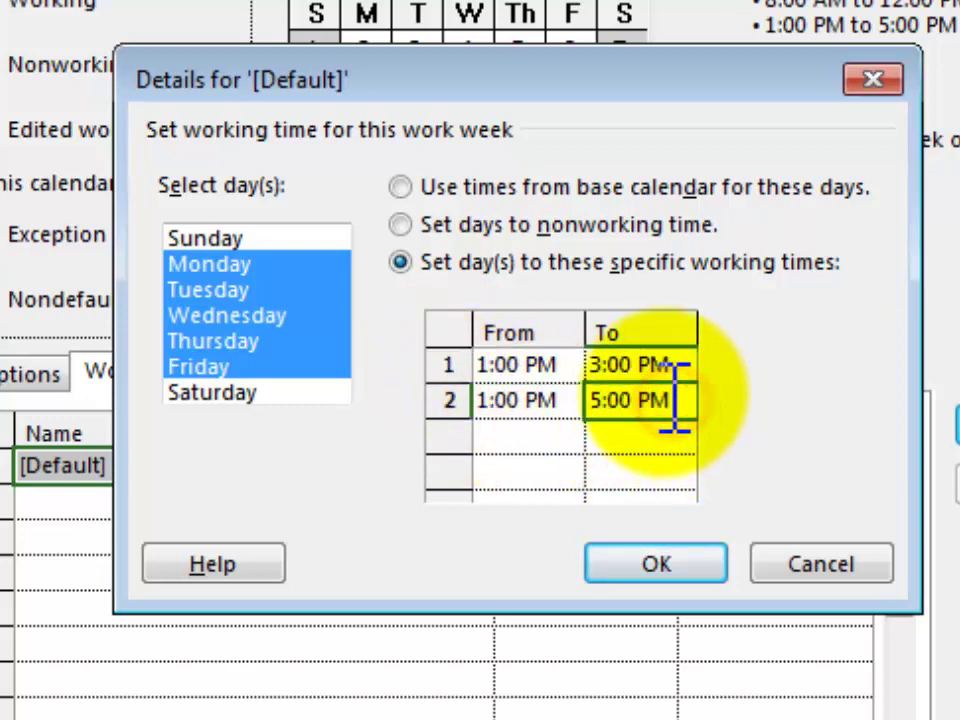
key(Delete)
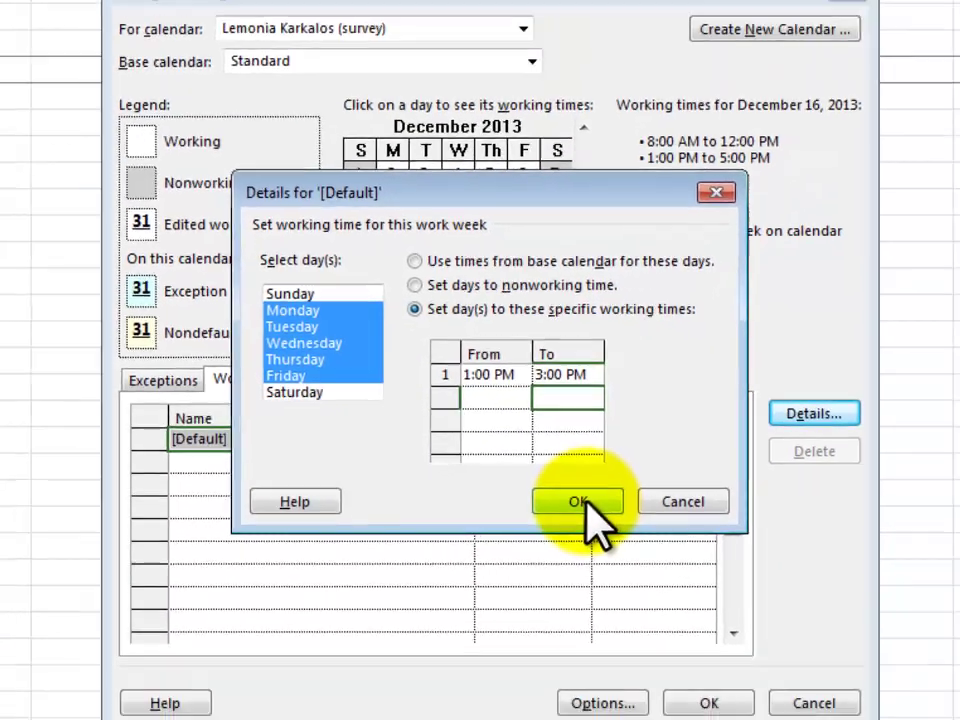
- Accept the 1–3 PM hours and create a Standard-based calendar named after the resource
click(656, 564)
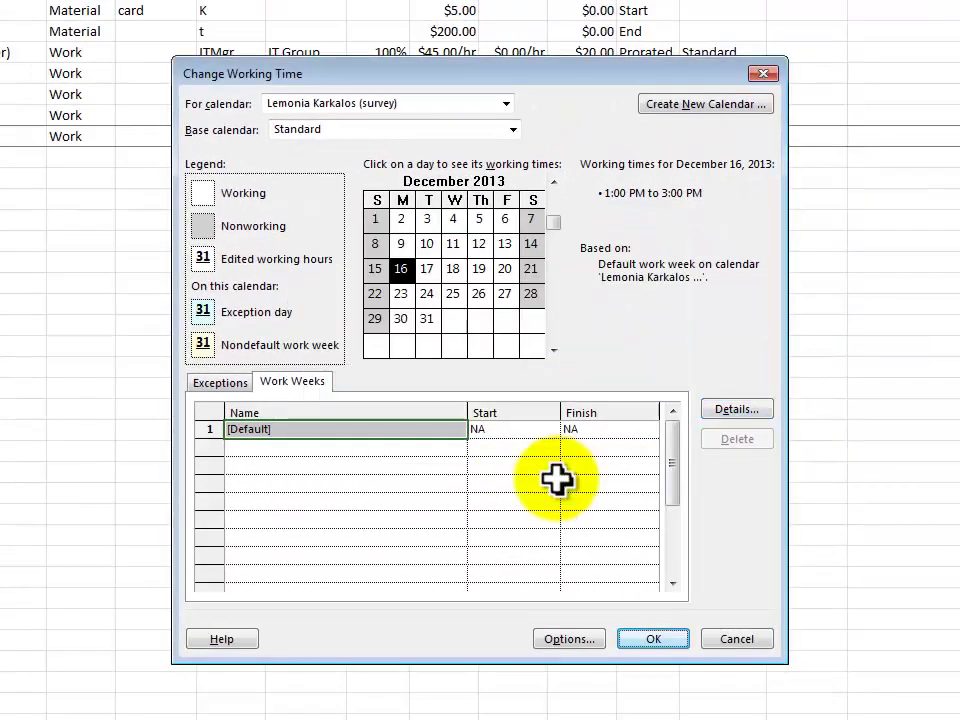
click(695, 103)
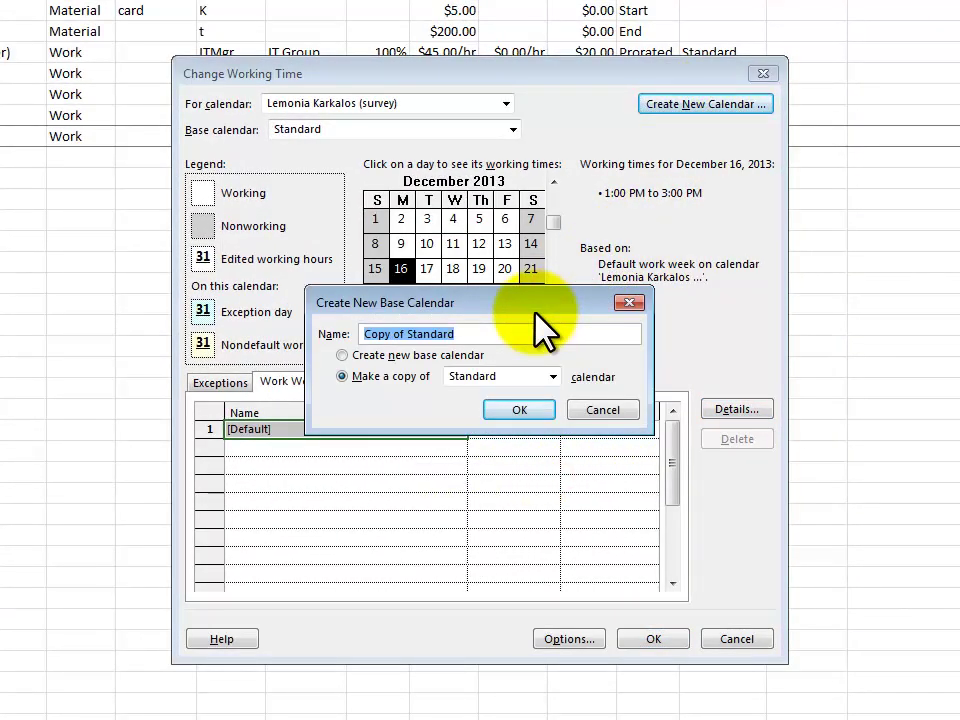
text(Lemonia)
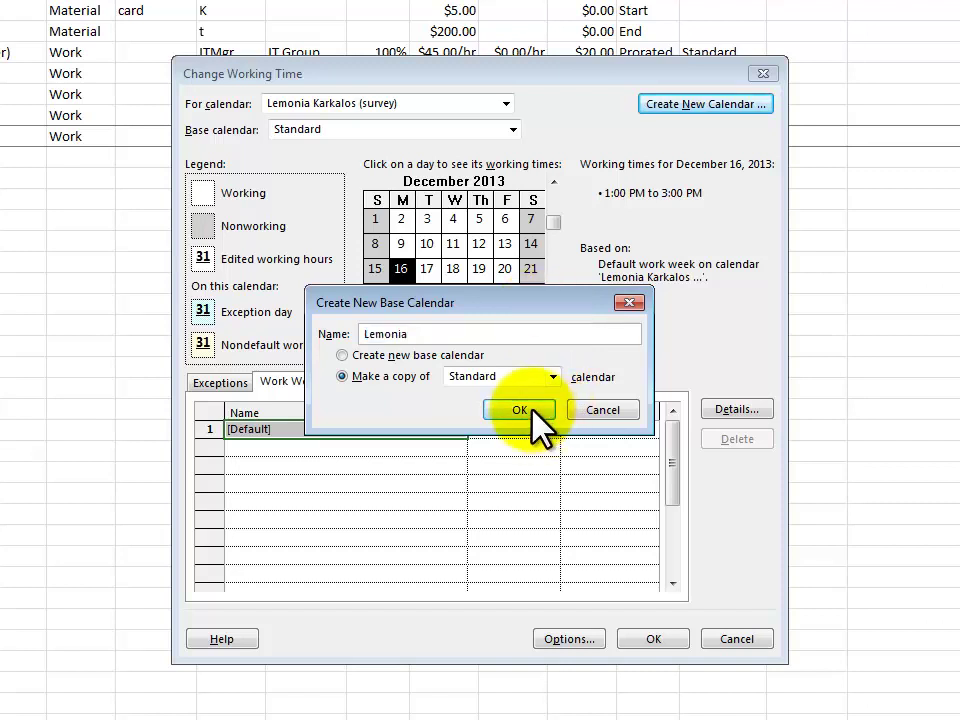
click(532, 410)
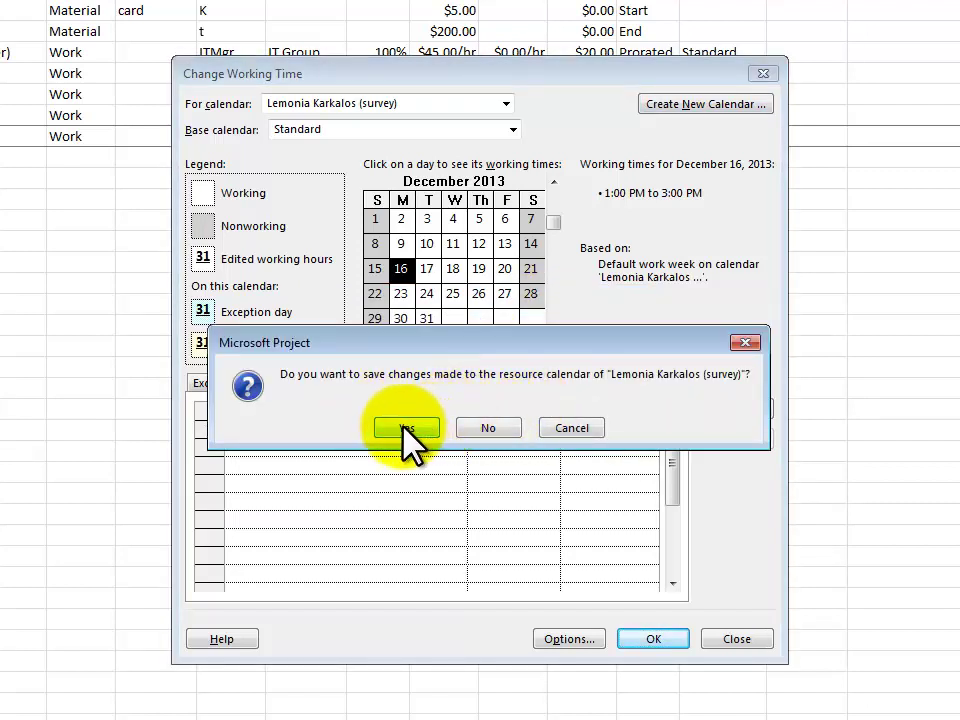
click(407, 430)
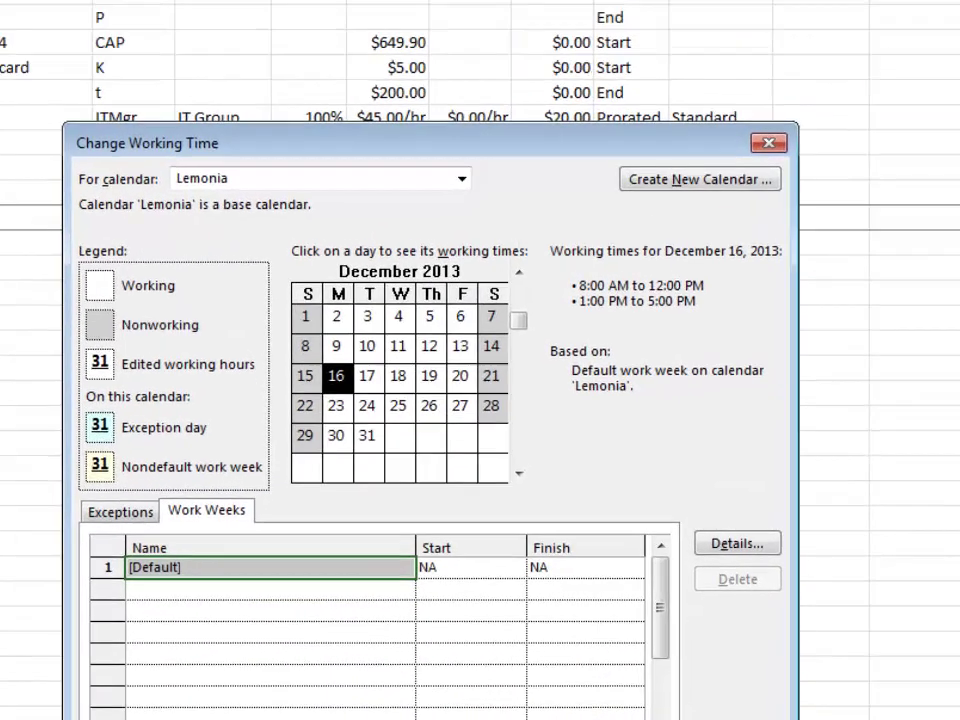
- Close Change Working Time and choose the new calendar in the last resource's Base column
click(648, 639)
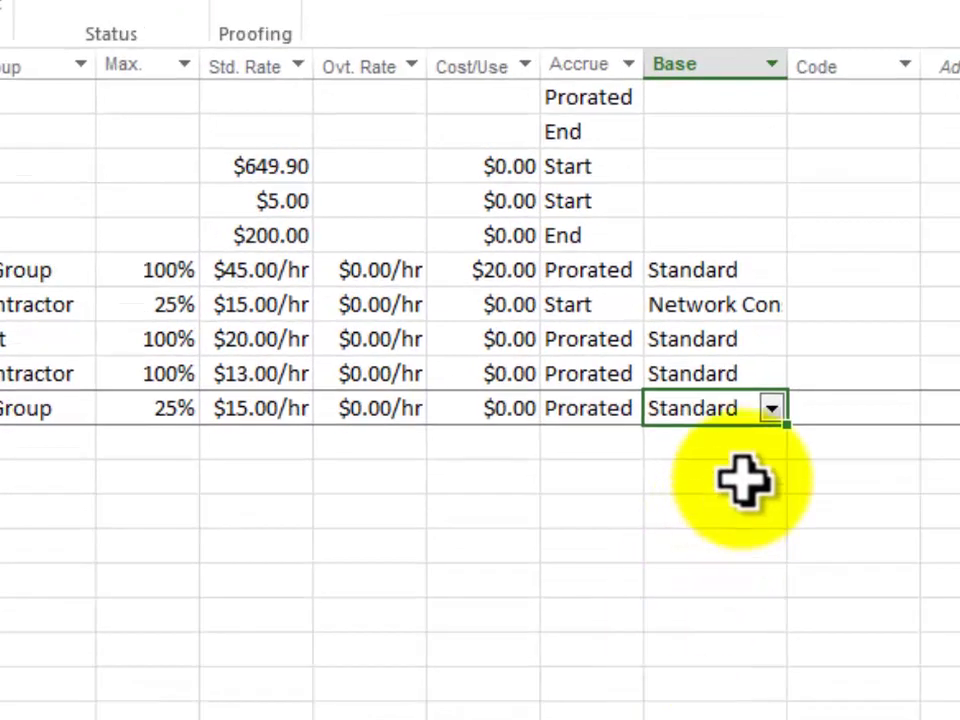
click(772, 408)
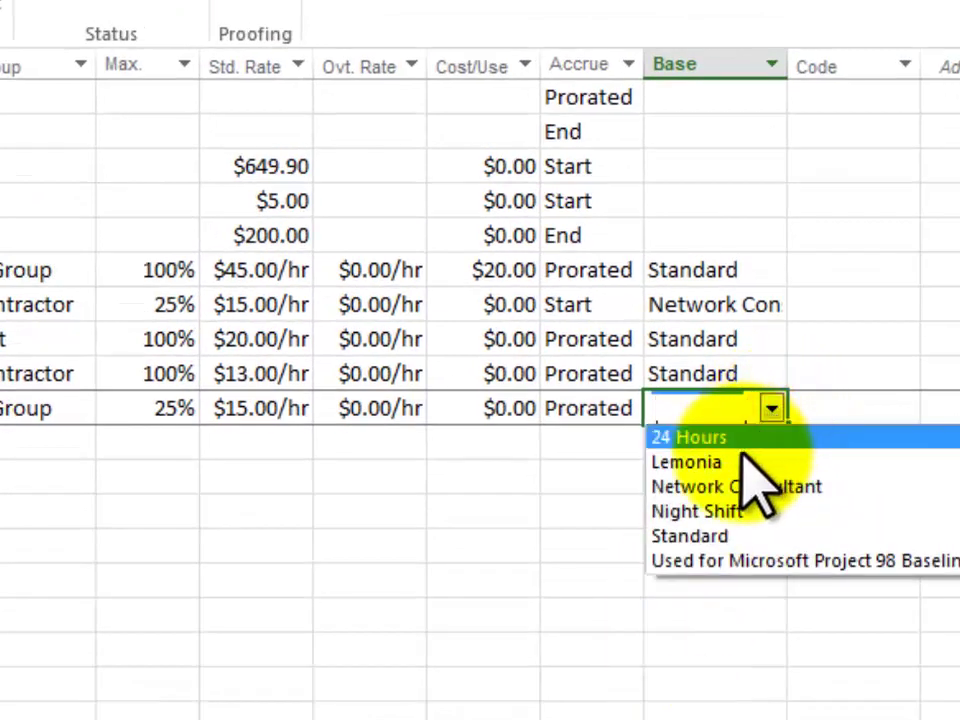
click(690, 462)
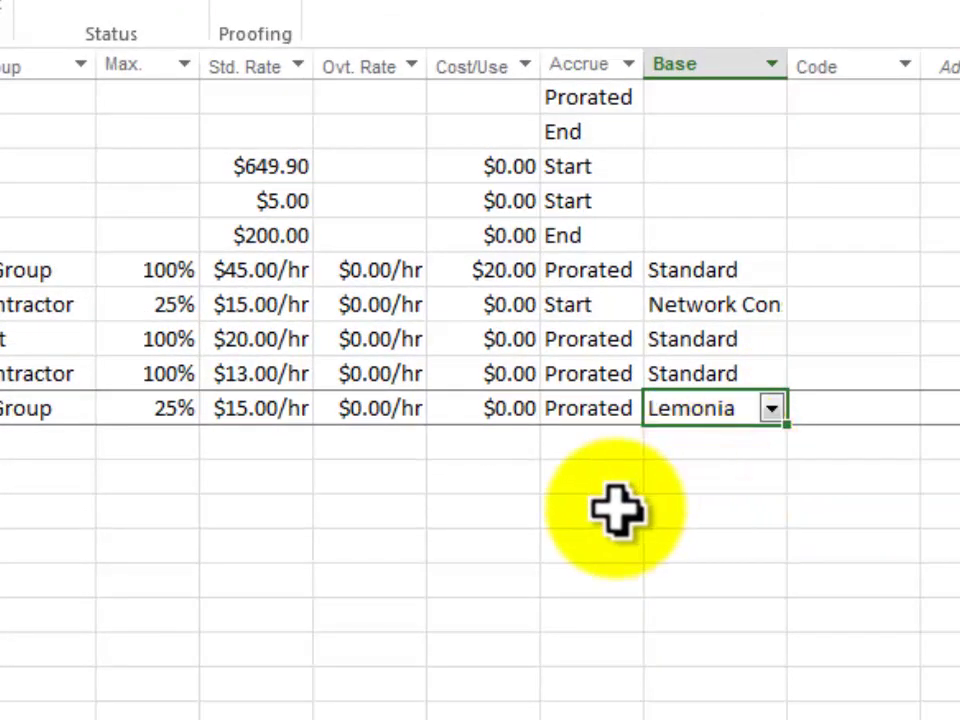